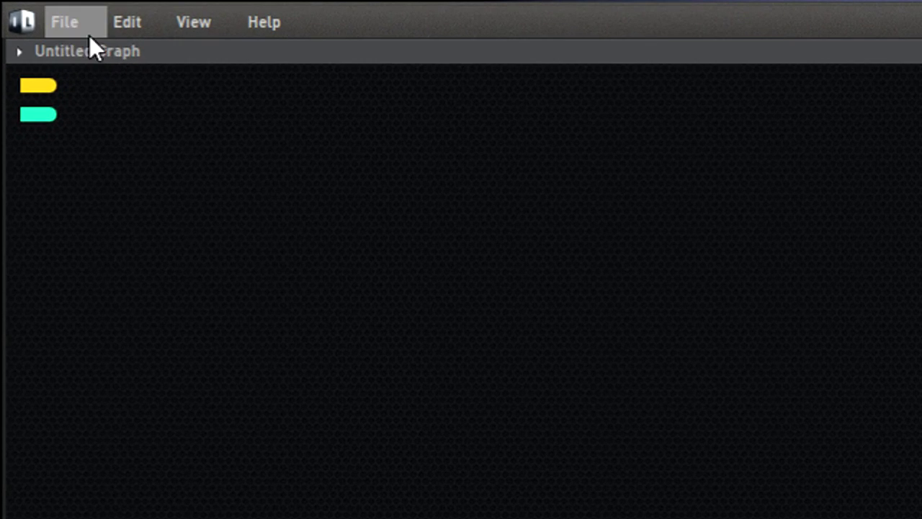
Step: Set the audio driver to ASIO with the Creative Sound Blaster ASIO device, test it, and leave MIDI In 1 at None
click(62, 25)
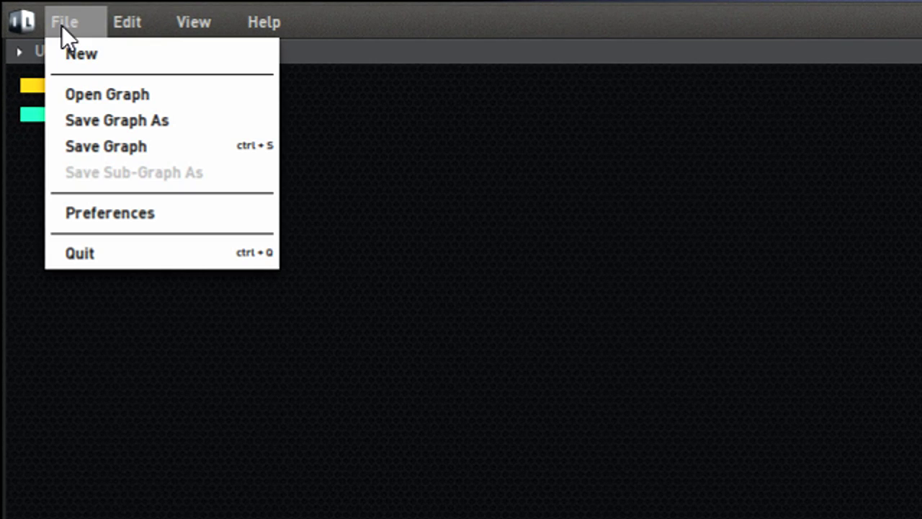
click(85, 210)
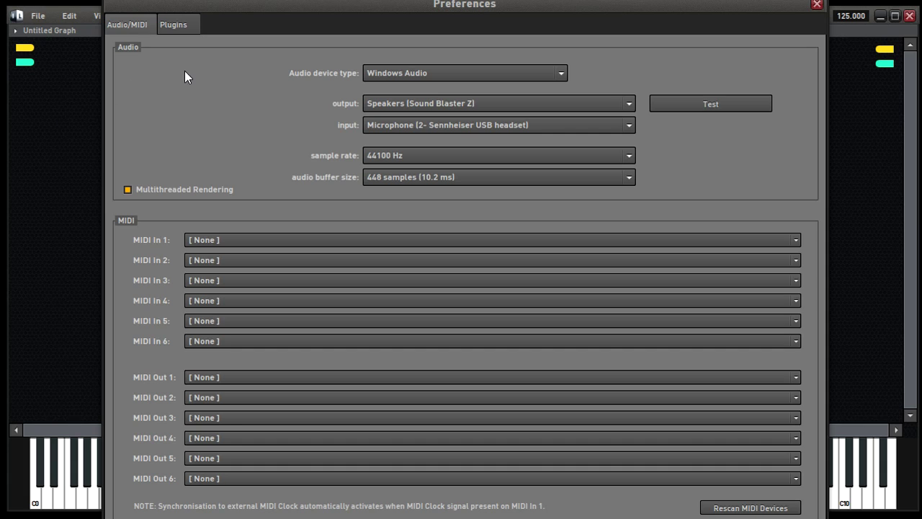
click(439, 75)
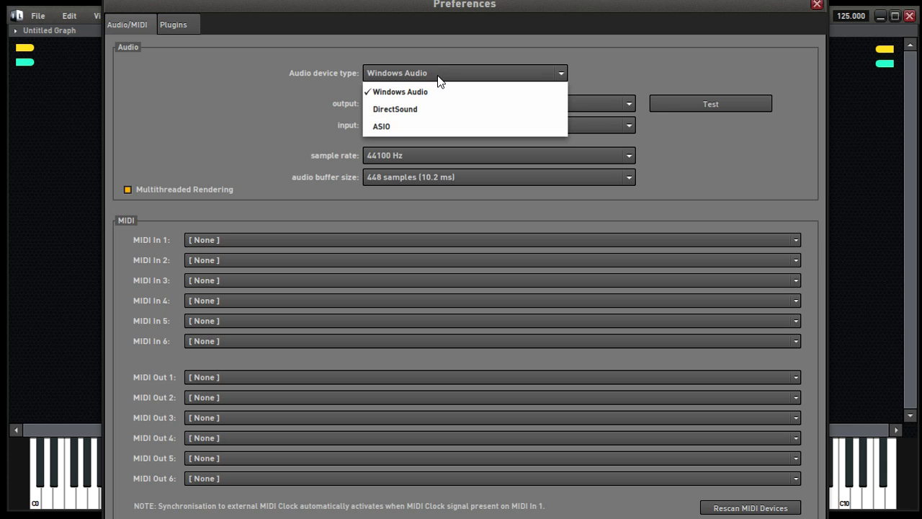
click(396, 127)
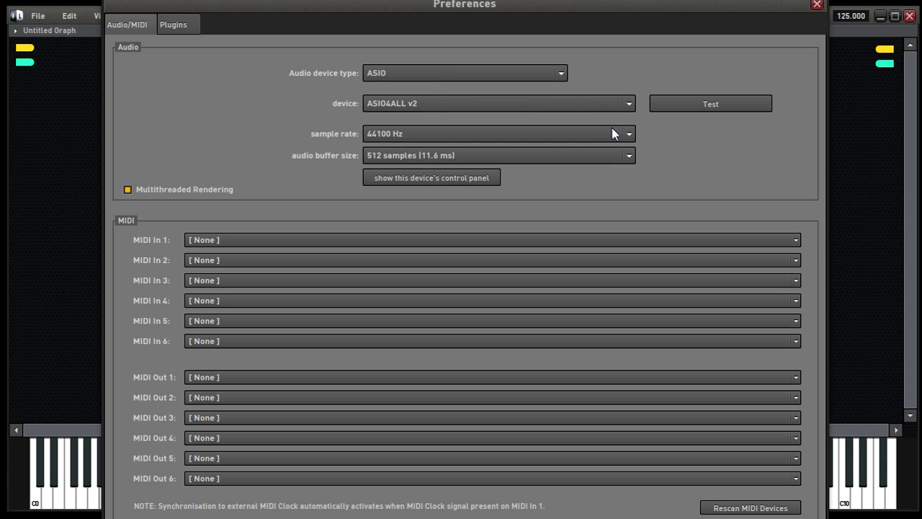
click(619, 103)
click(418, 156)
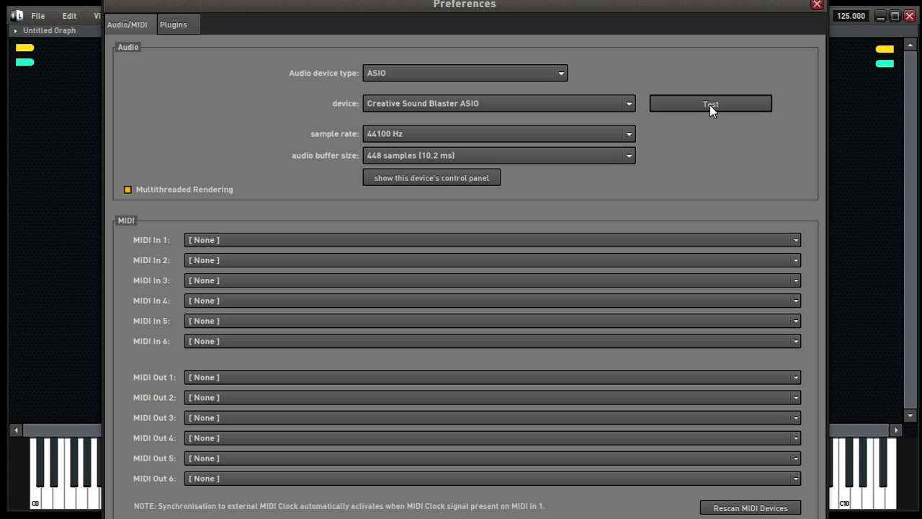
click(710, 104)
click(243, 239)
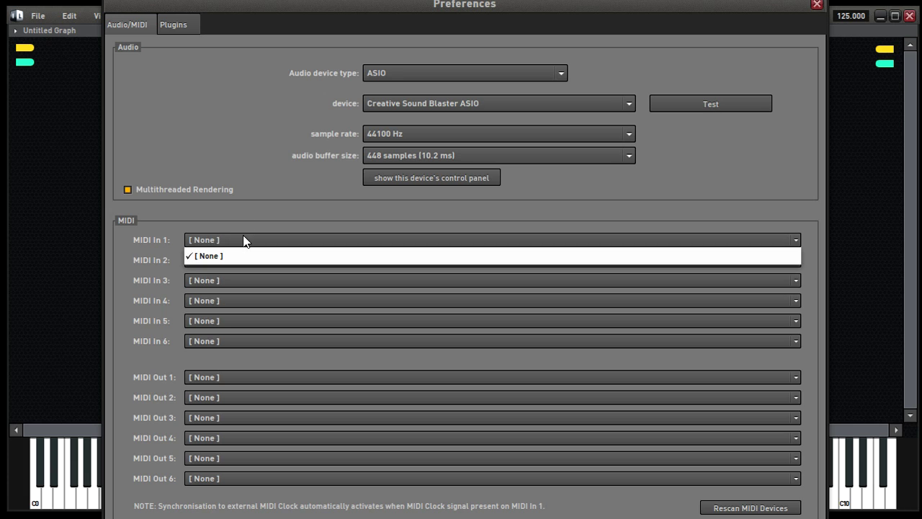
click(243, 240)
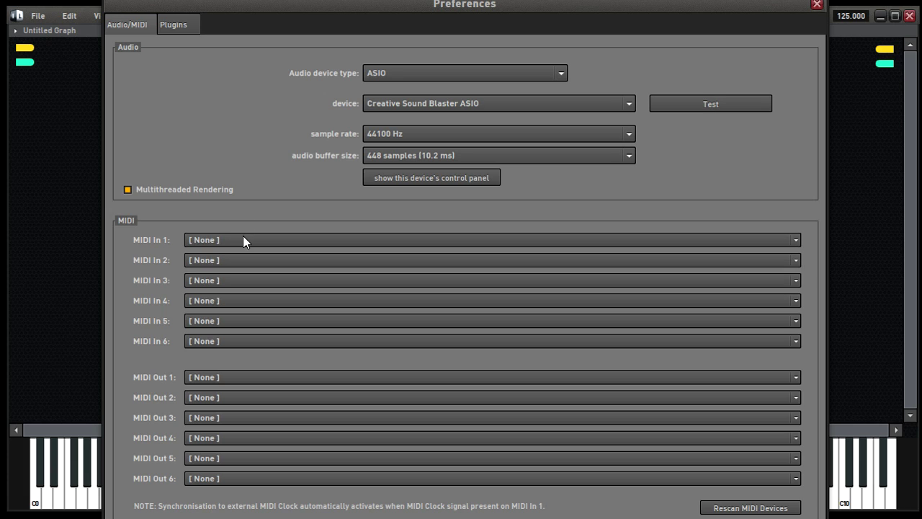
Step: Run Scan & Verify on the Image-Line plugin folder, then close Preferences
click(172, 24)
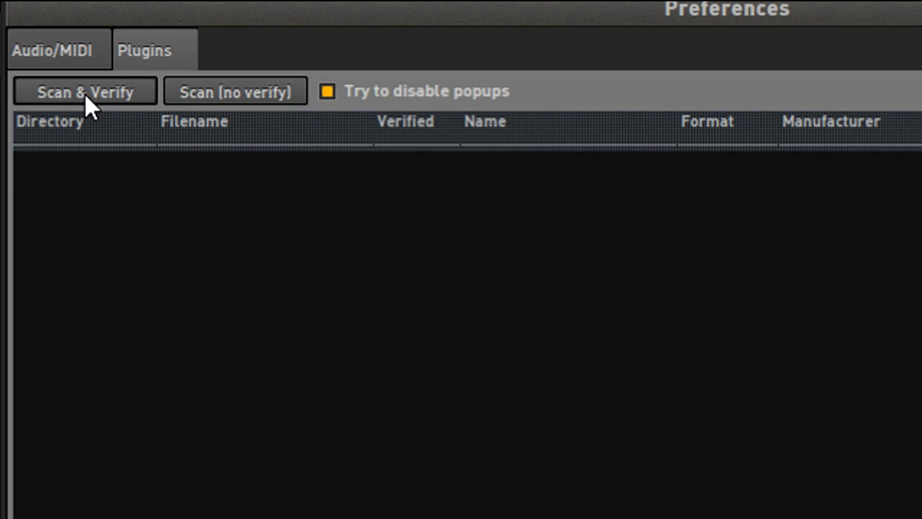
click(85, 95)
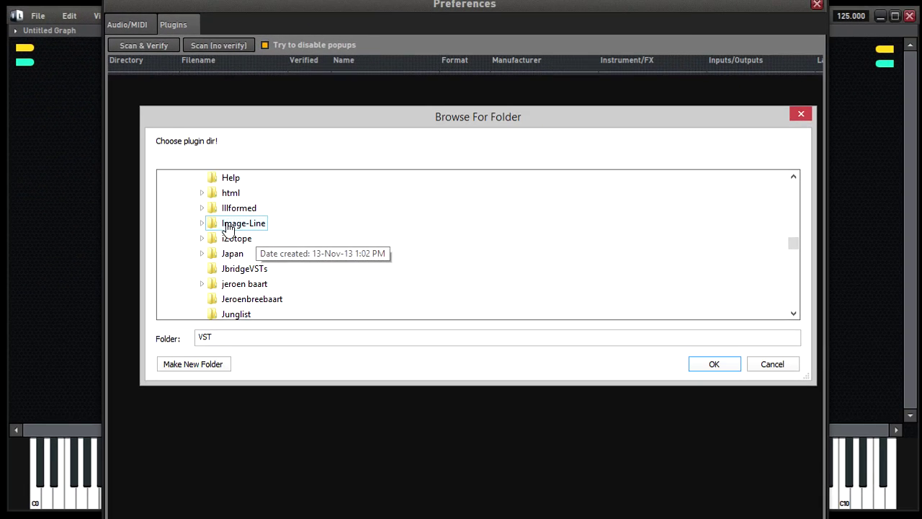
double_click(238, 267)
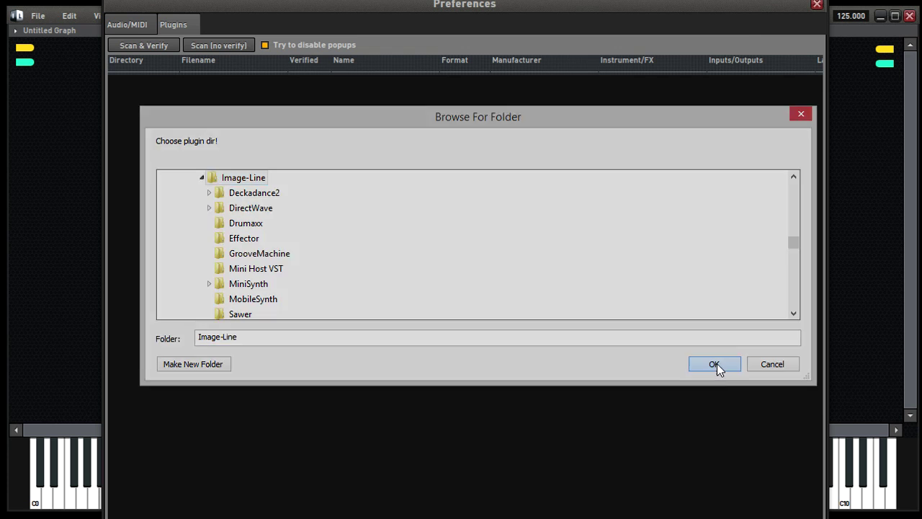
click(716, 365)
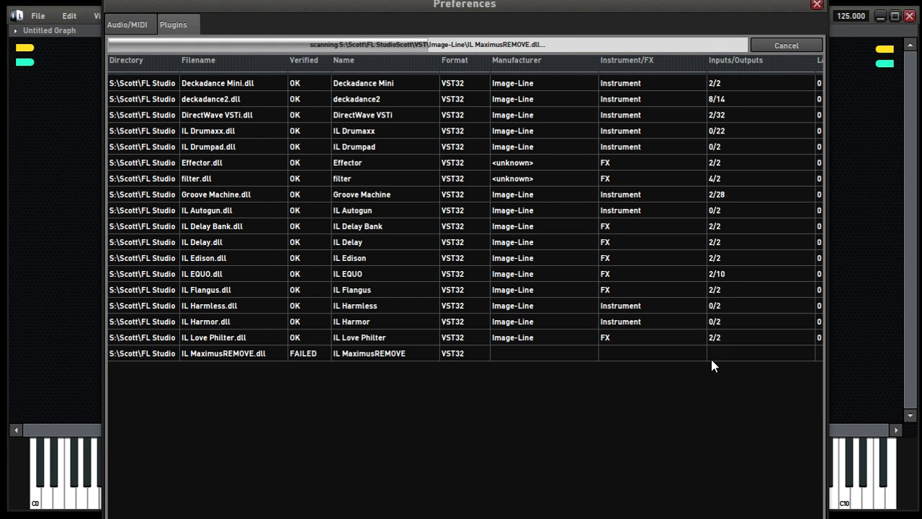
click(817, 6)
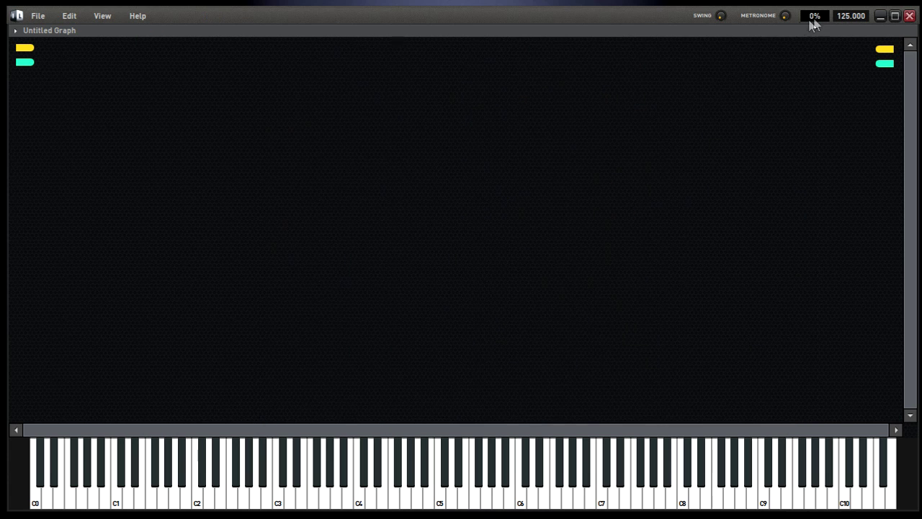
Step: Add an IL Harmor instrument node from Add Plugin and close its plugin window
right_click(270, 91)
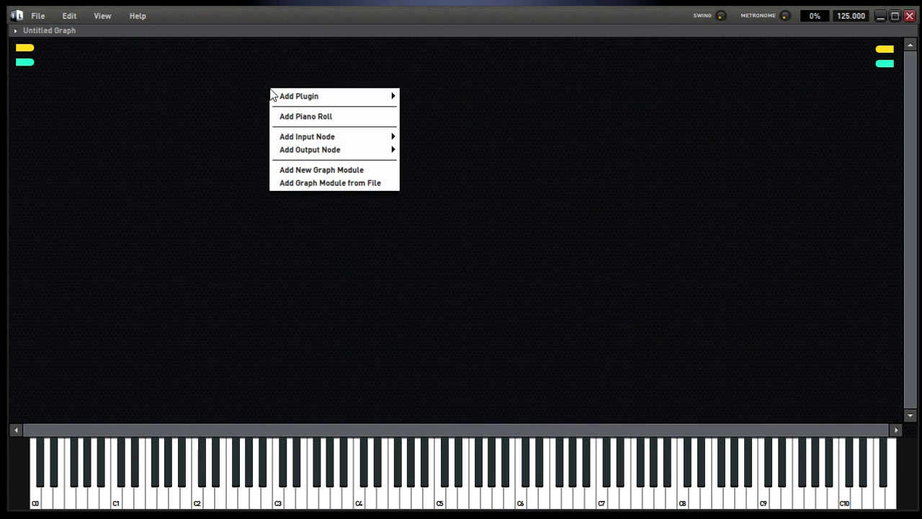
mouse_move(309, 98)
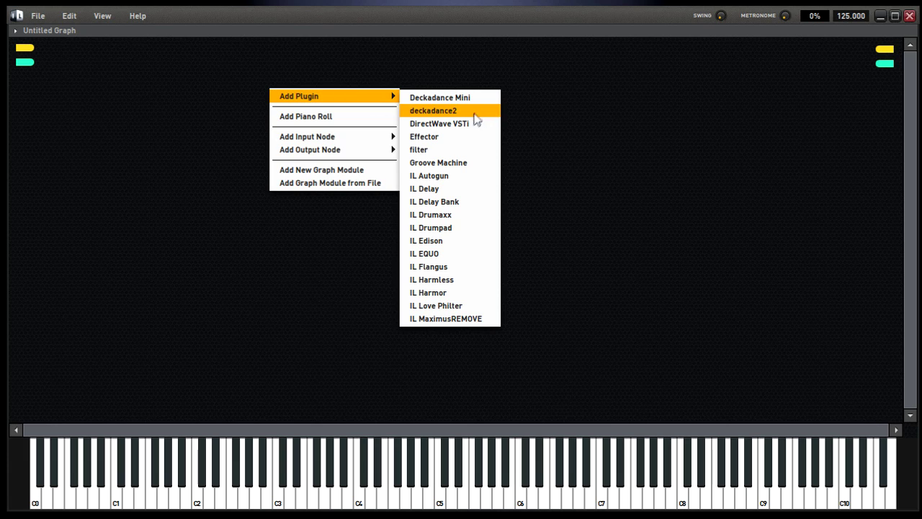
click(448, 293)
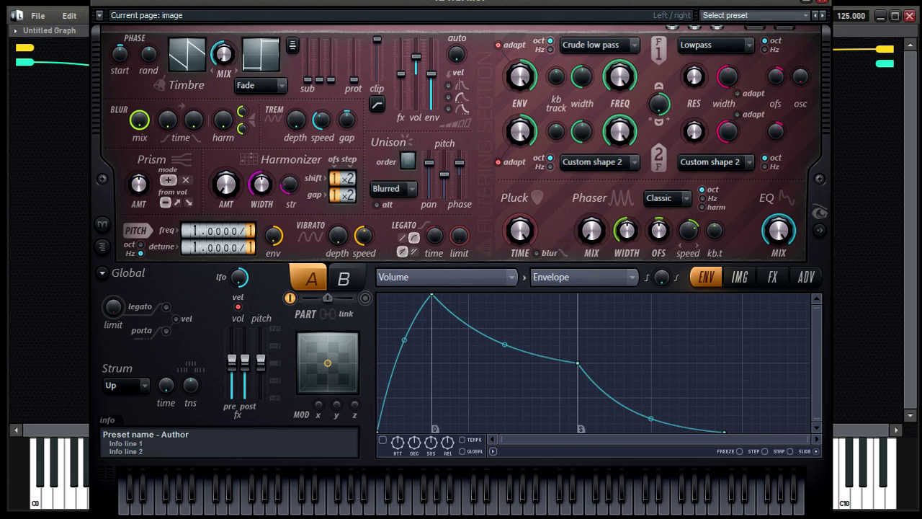
click(821, 3)
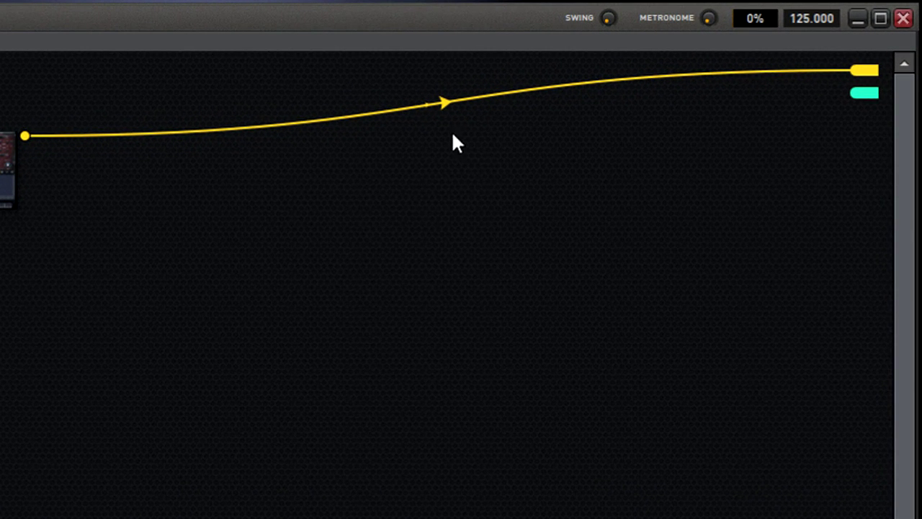
click(441, 103)
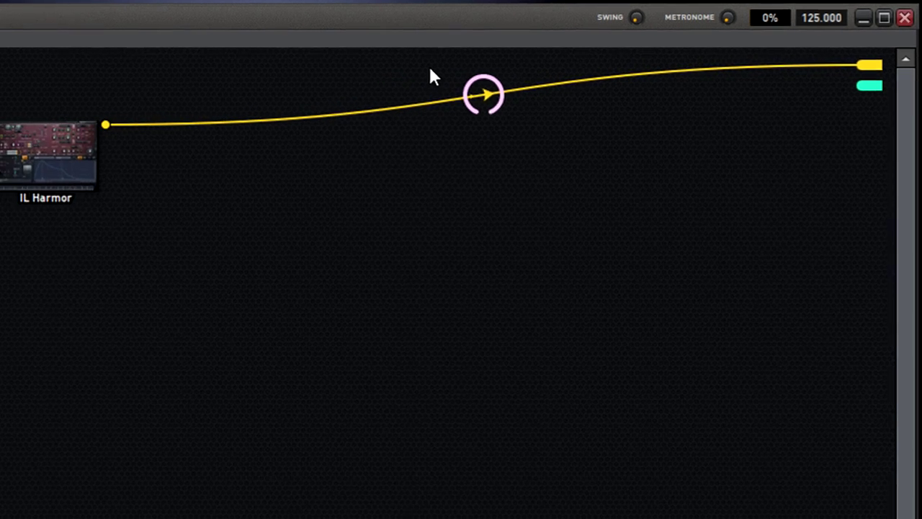
Step: Move IL Harmor to the graph centre and remove all connections from its MIDI input
drag(43, 170, 264, 244)
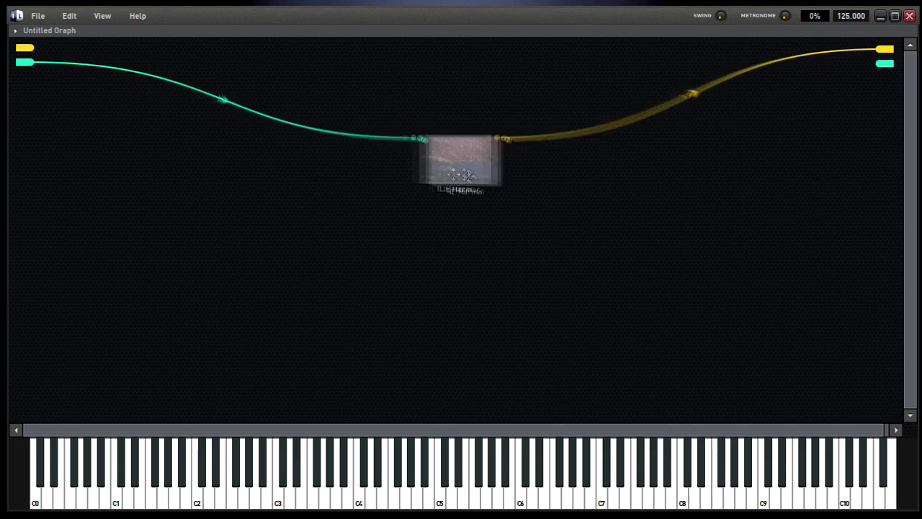
drag(461, 175, 429, 170)
drag(390, 141, 336, 94)
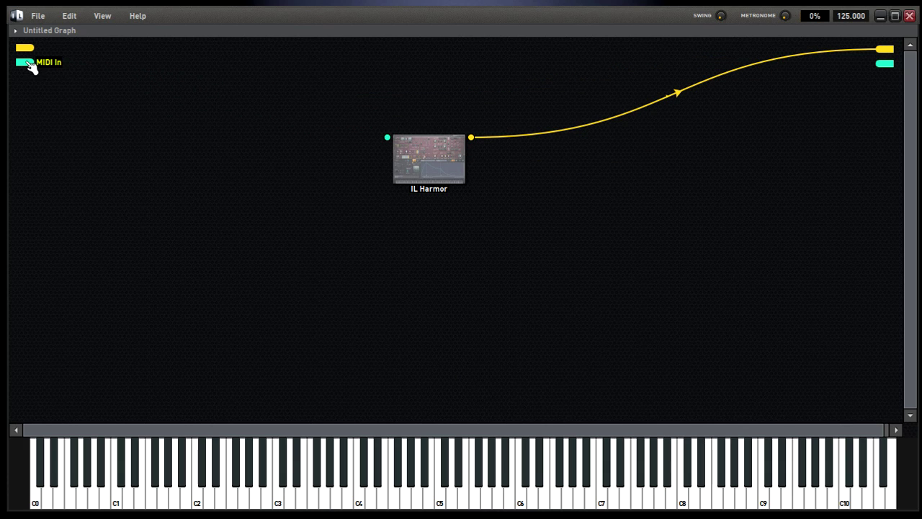
drag(28, 62, 386, 138)
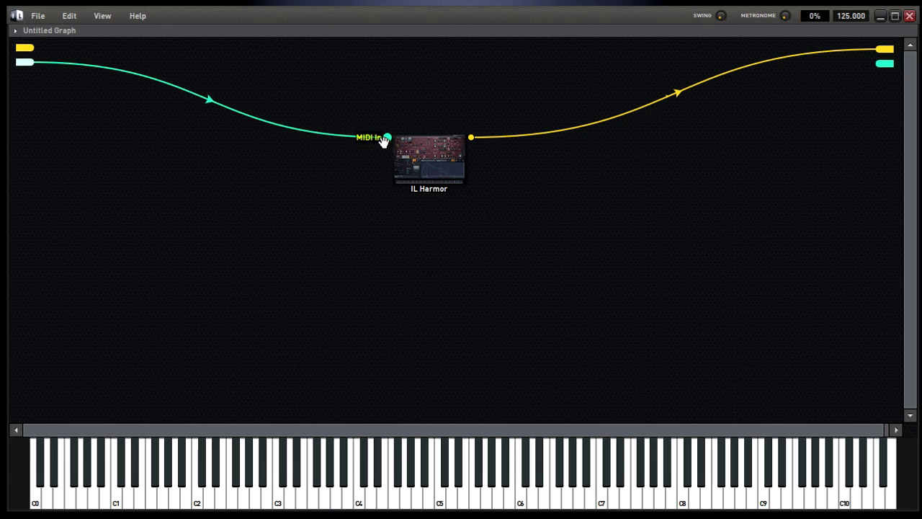
right_click(394, 139)
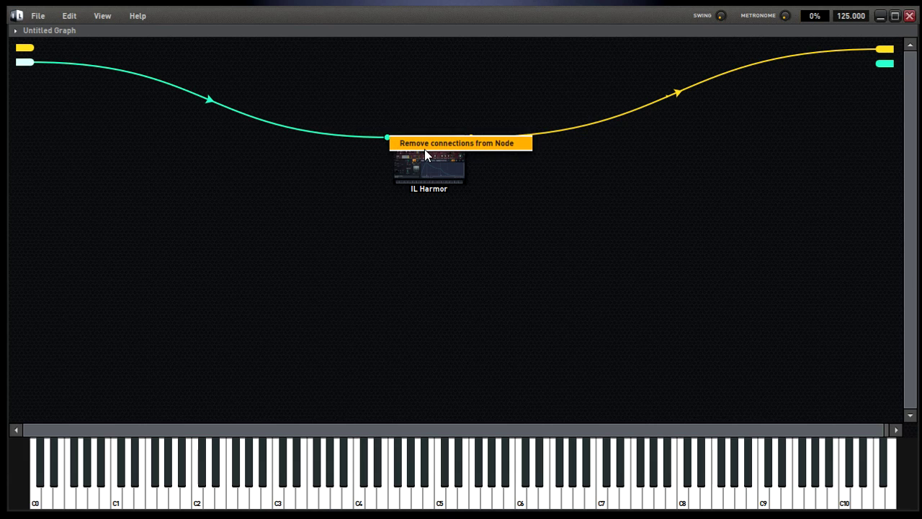
click(424, 146)
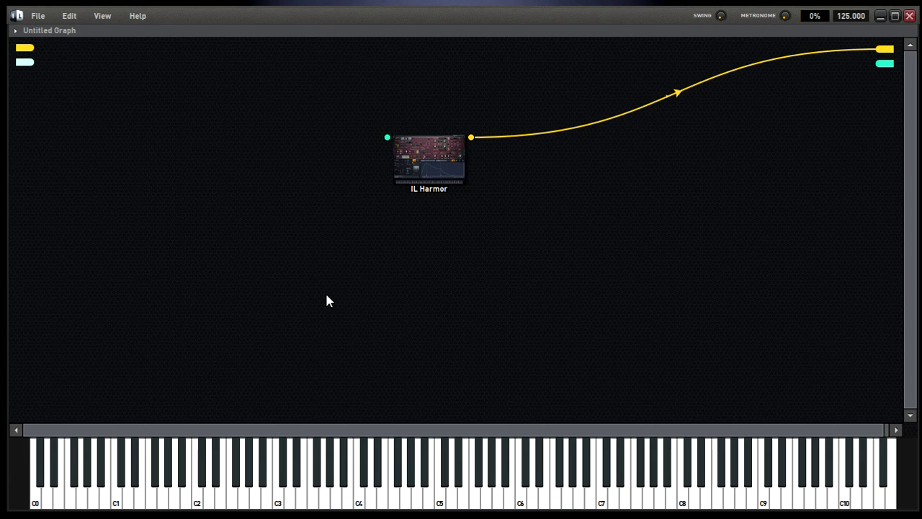
drag(49, 66, 190, 324)
Step: Add a Piano Roll node, connect its Events Out to IL Harmor, and open its editor
right_click(171, 107)
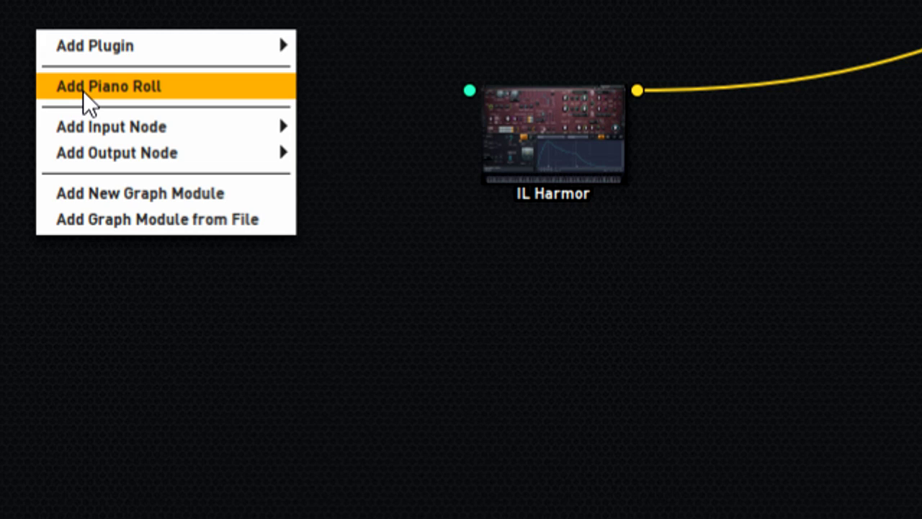
click(83, 91)
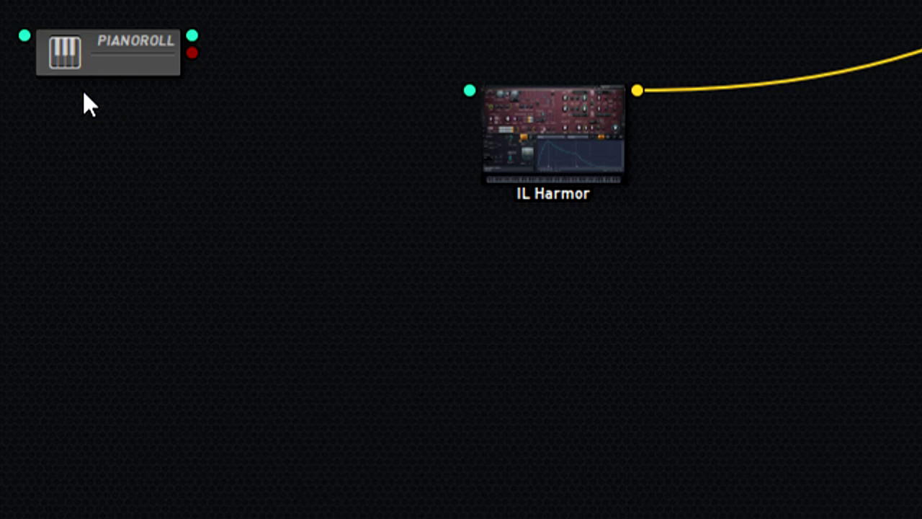
drag(192, 35, 470, 90)
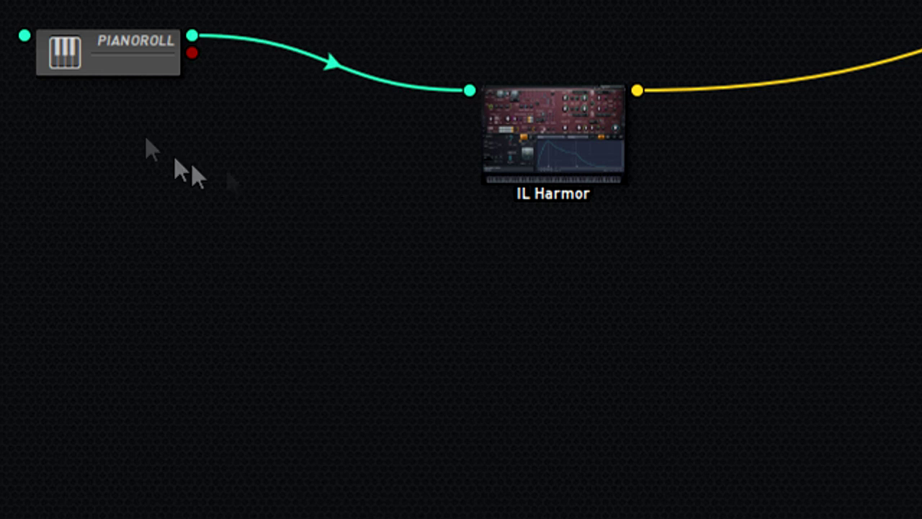
double_click(122, 70)
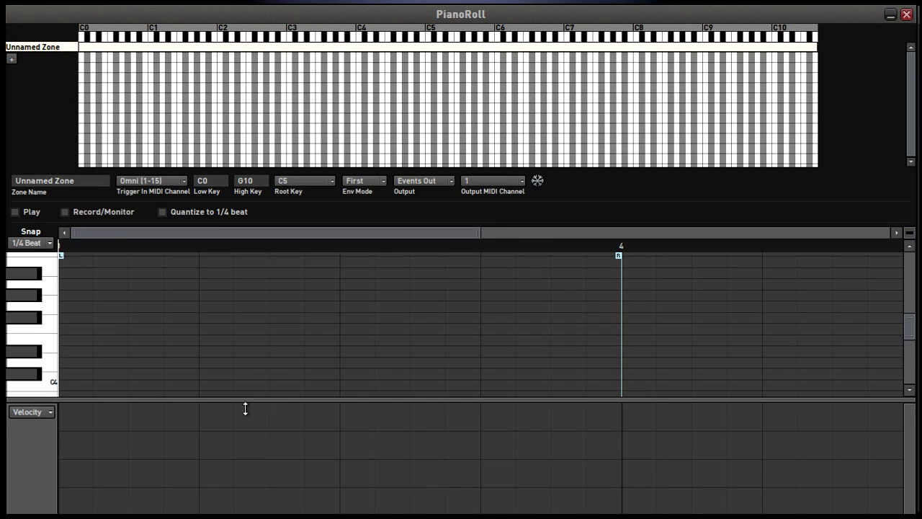
Step: Enter four piano-roll notes on beats 1-4: G4, A#4, C#5 and G4
drag(245, 400, 246, 417)
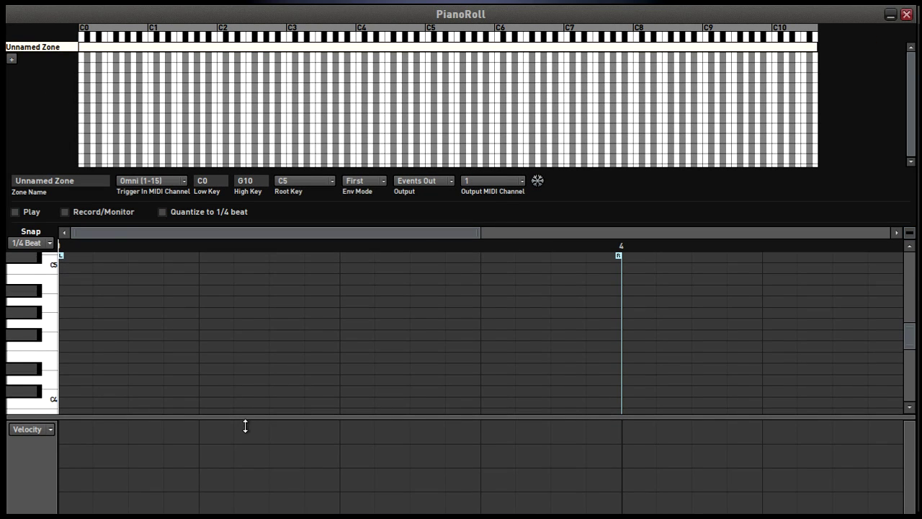
click(66, 325)
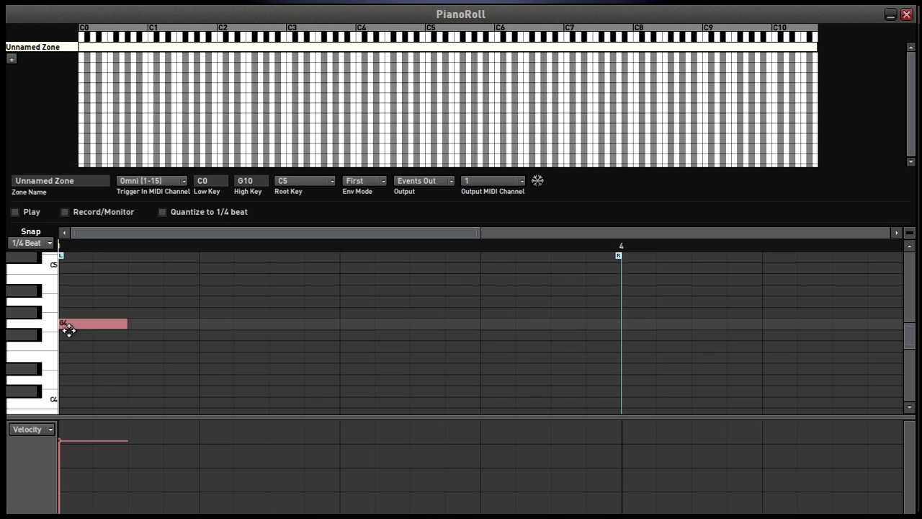
click(206, 291)
click(346, 261)
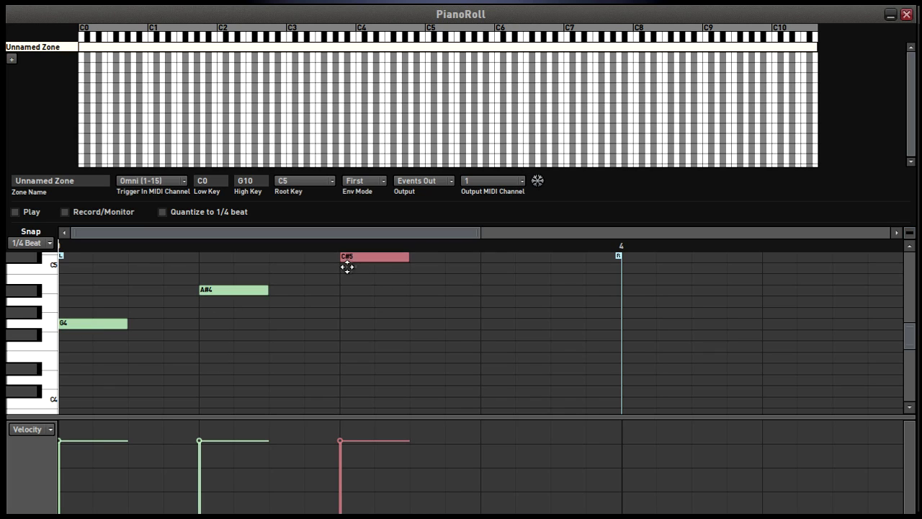
click(482, 325)
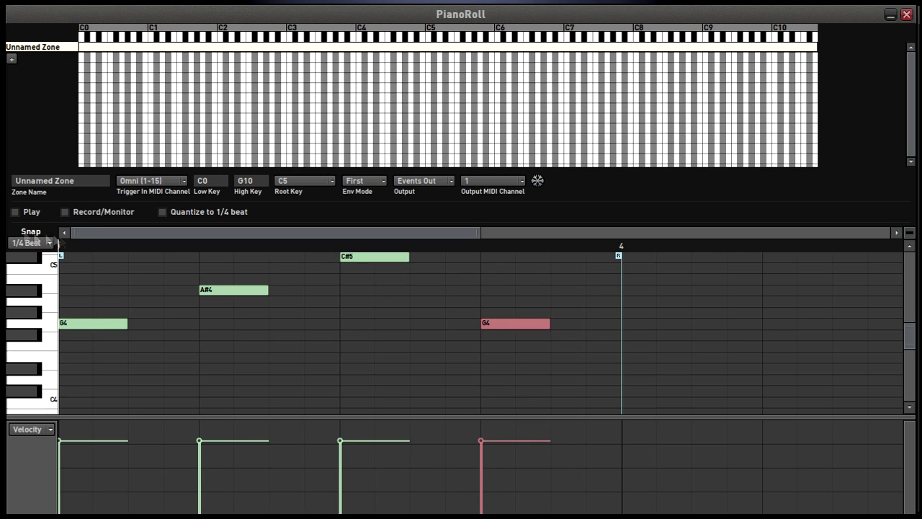
Step: Play the pattern, raise the C#5 note to D#5, then stop playback and close the editor
click(15, 211)
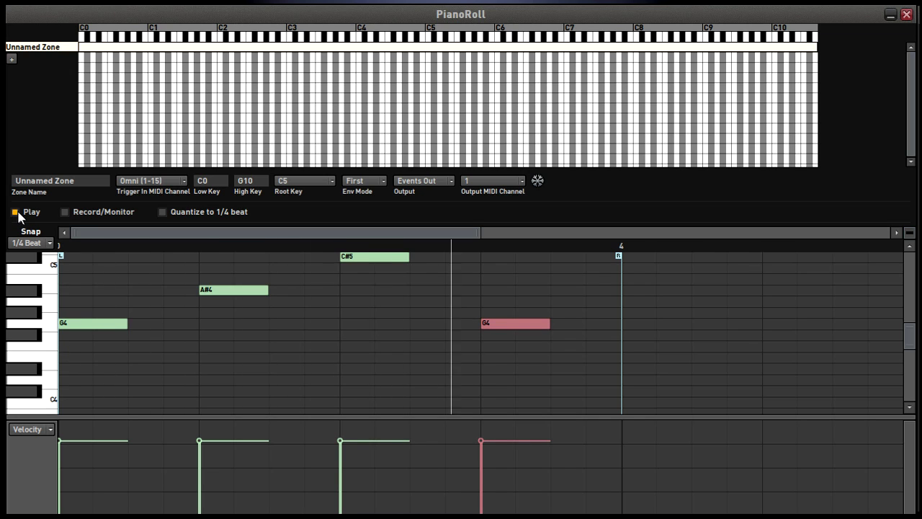
scroll(393, 321, up, 2)
drag(380, 282, 346, 264)
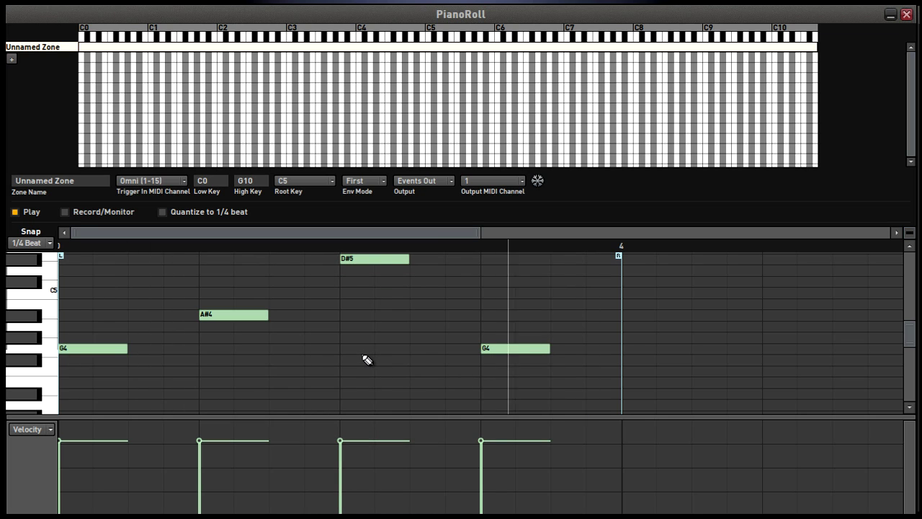
click(15, 212)
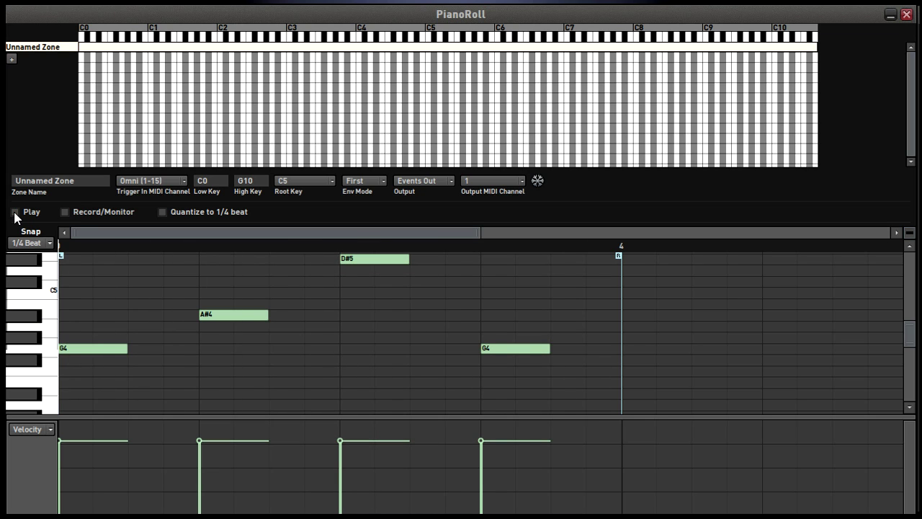
click(907, 15)
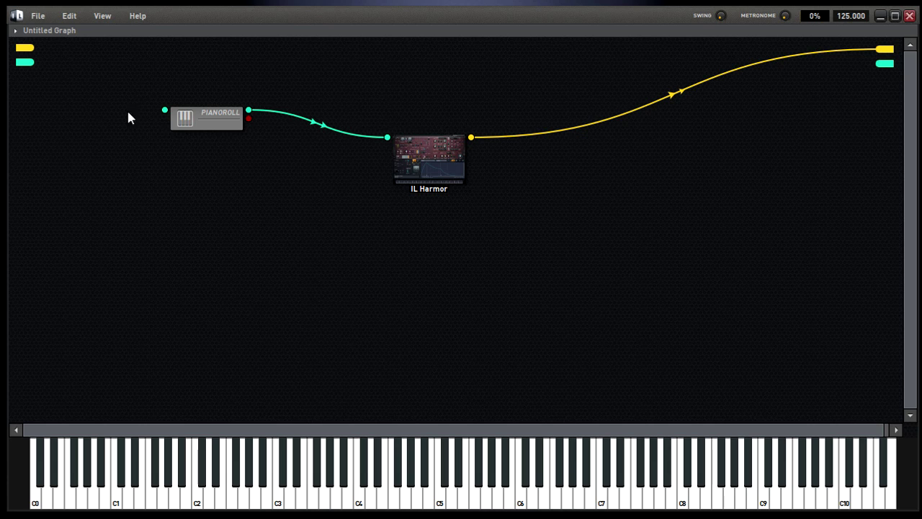
Step: Connect the graph's MIDI input to PIANOROLL and play C4, C5 and a glide down to E3
drag(165, 110, 26, 62)
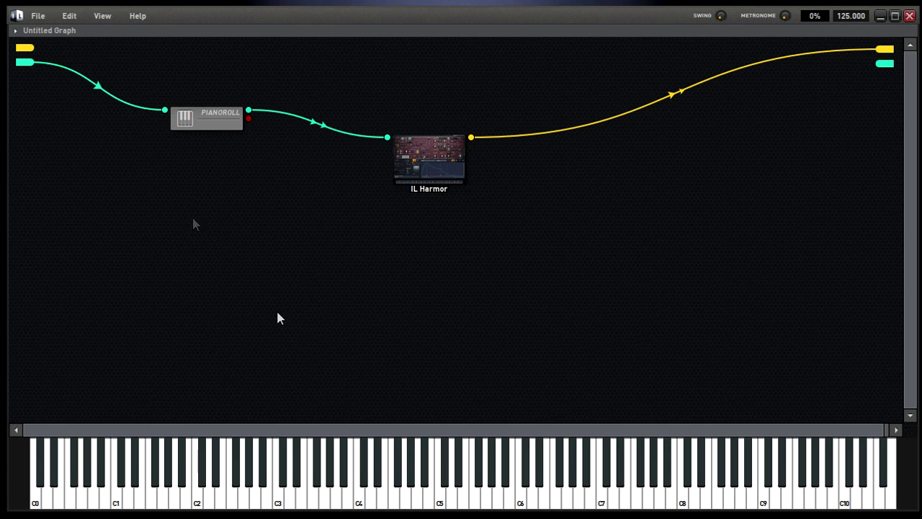
click(359, 497)
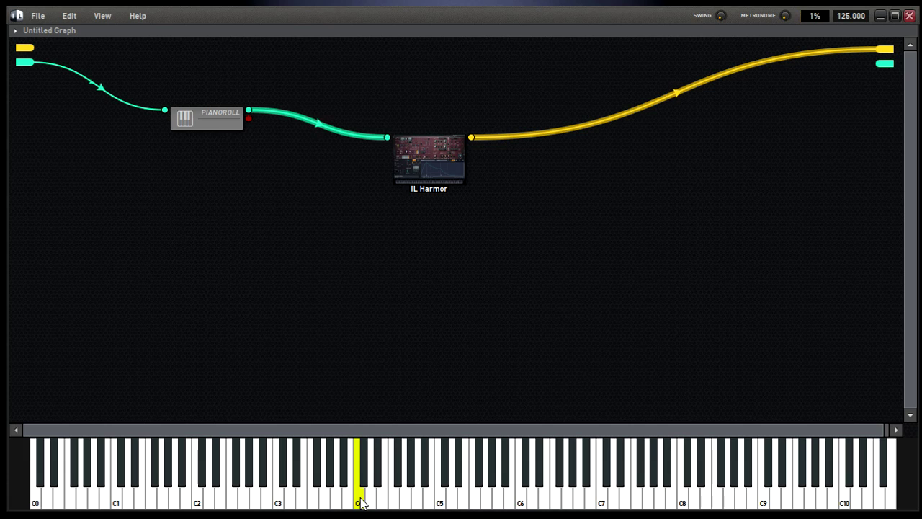
click(428, 502)
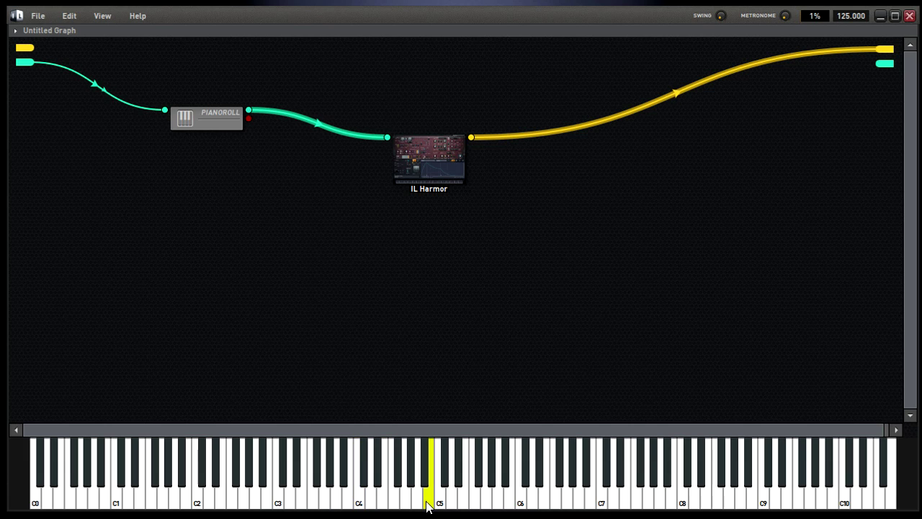
click(418, 502)
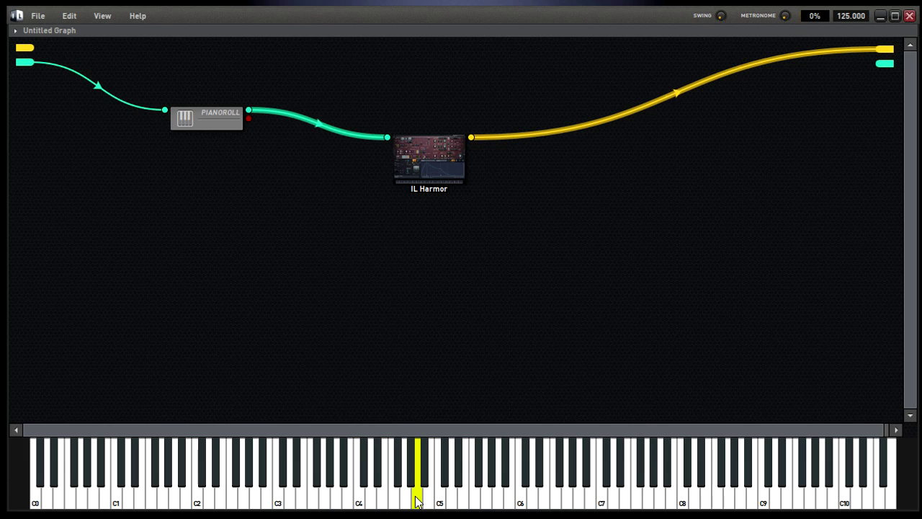
drag(418, 502, 304, 495)
Step: Splice an Effector plugin between IL Harmor and the output and audition its Vox effect
right_click(374, 252)
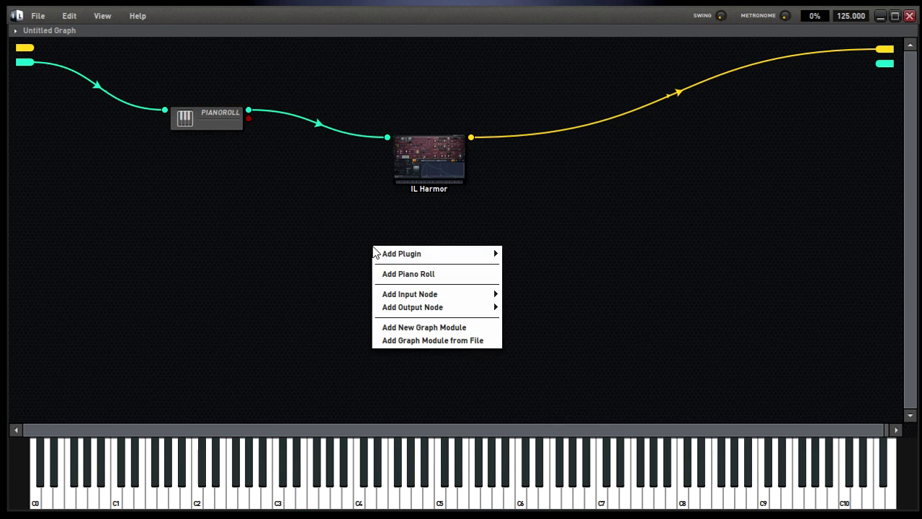
mouse_move(389, 254)
click(533, 243)
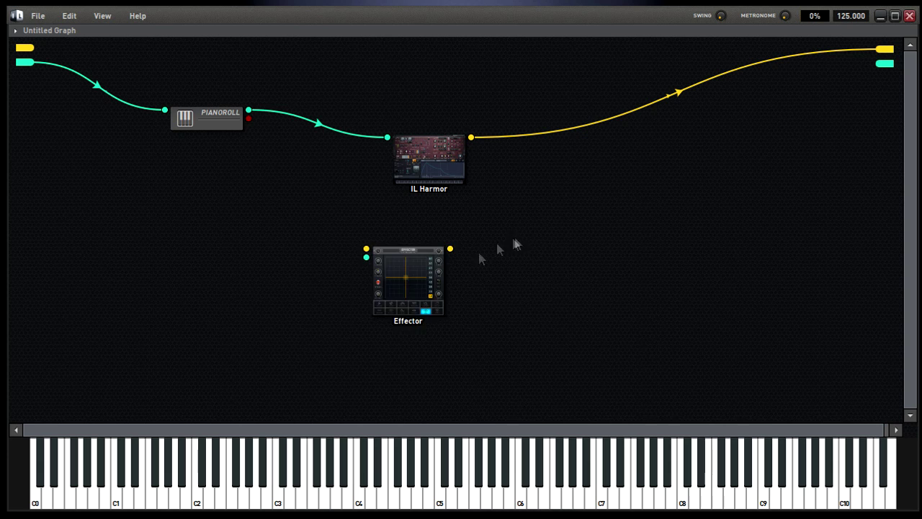
drag(423, 296, 648, 200)
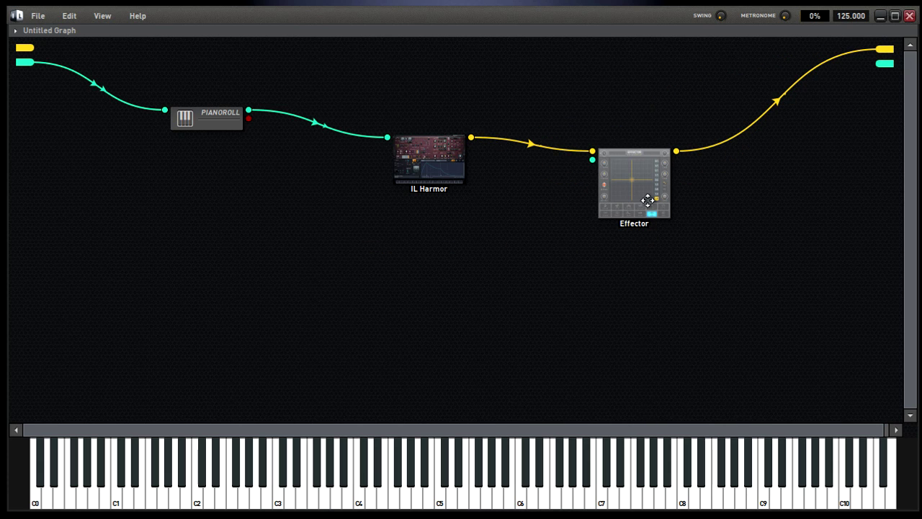
double_click(648, 200)
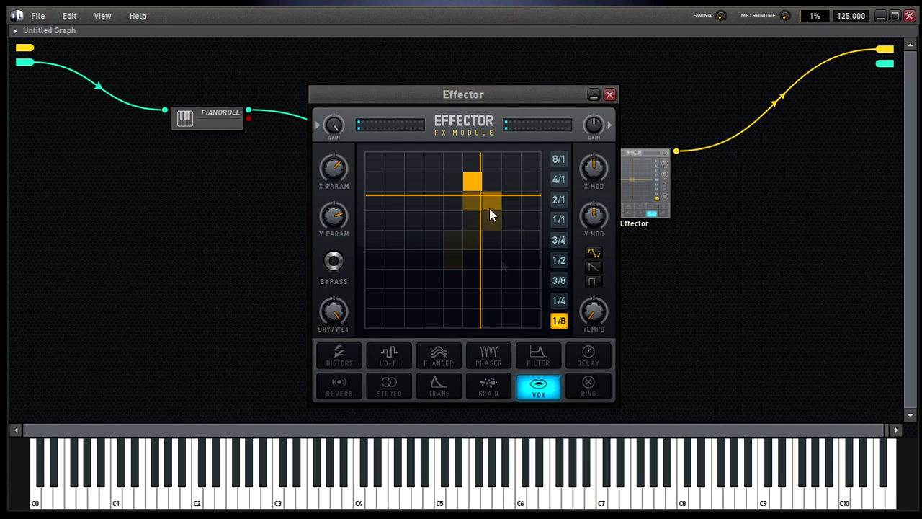
drag(500, 489, 401, 497)
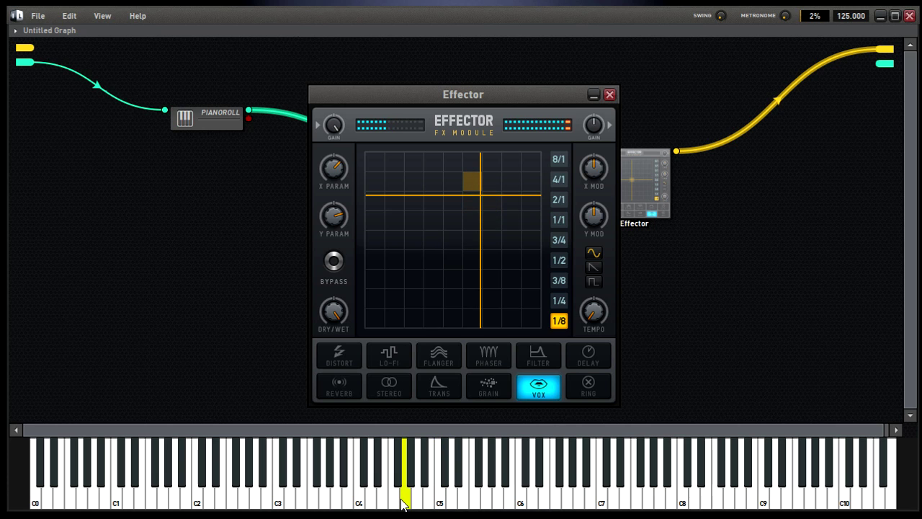
click(610, 95)
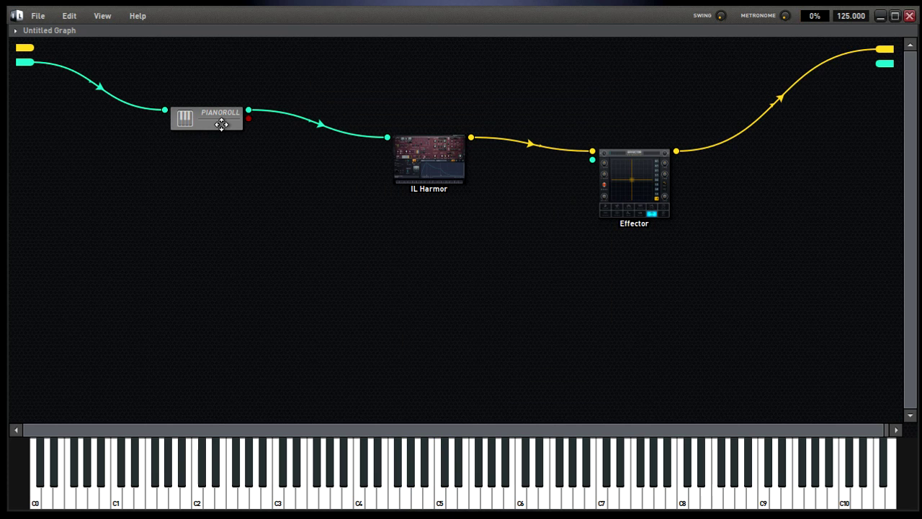
Step: Narrow the PIANOROLL trigger zone to span roughly C4 to C5
double_click(221, 125)
drag(85, 50, 364, 61)
drag(818, 47, 426, 48)
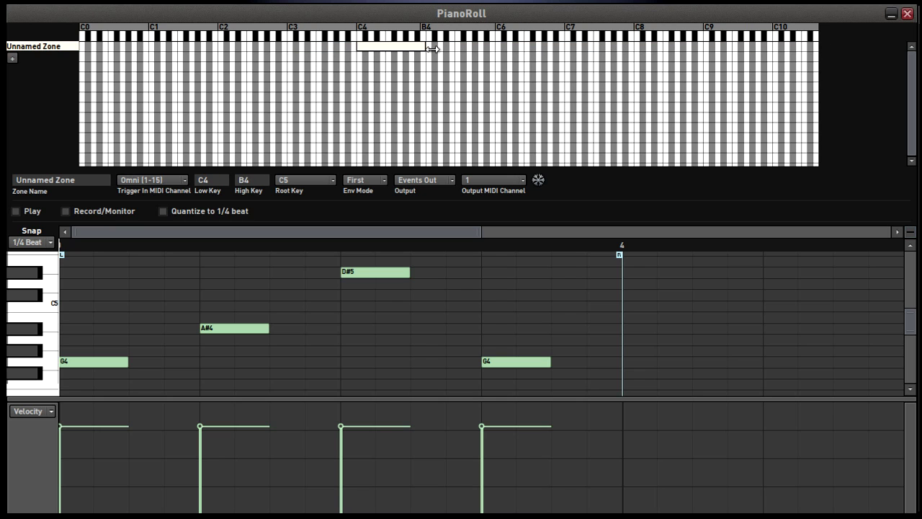
click(907, 14)
Step: Test the zone by playing notes between C4 and C5, including a slide up to E4
click(437, 482)
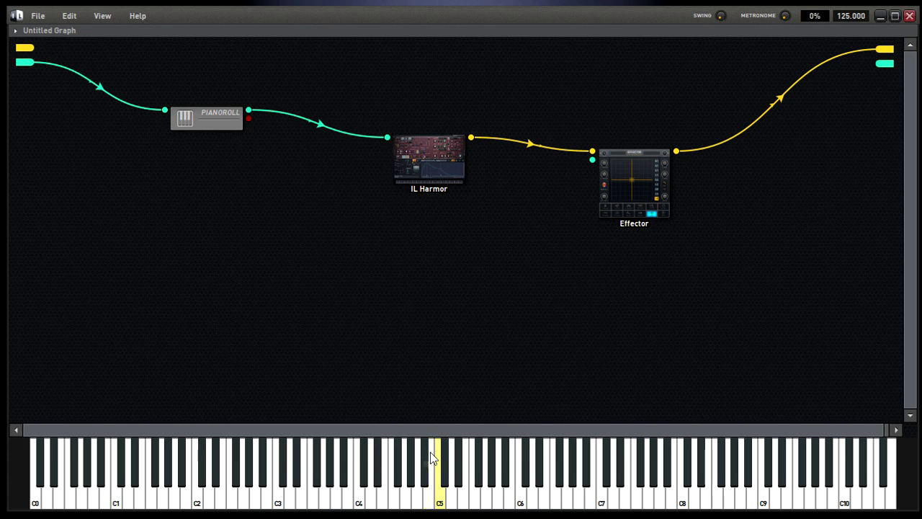
click(350, 490)
click(391, 489)
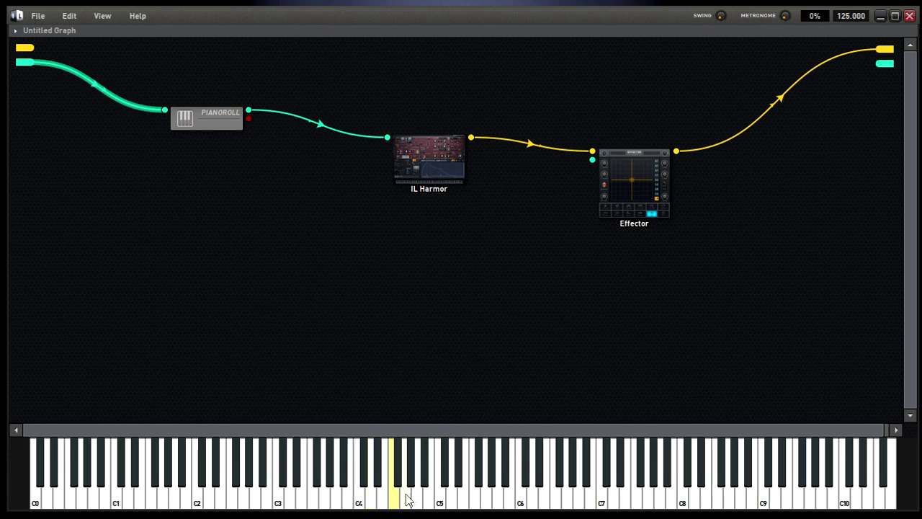
click(437, 497)
click(421, 497)
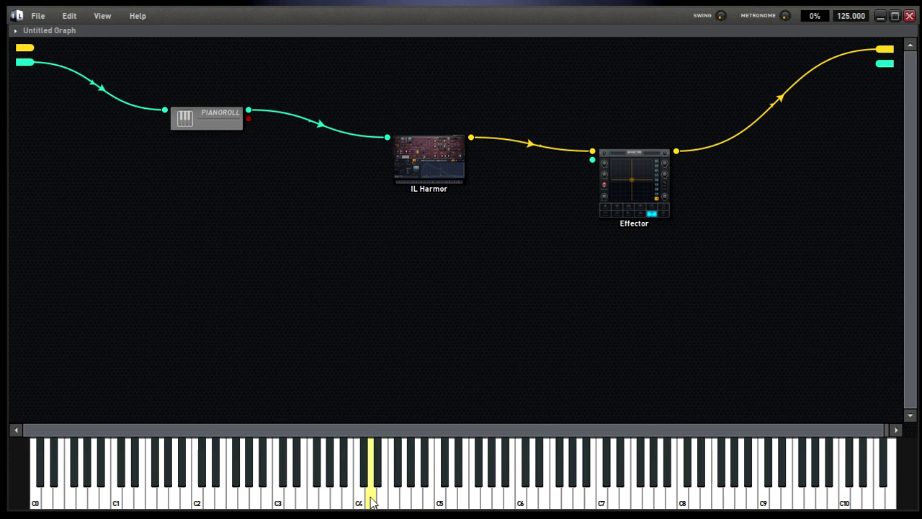
click(360, 503)
drag(360, 503, 421, 505)
click(358, 504)
Step: Add an empty graph module, enter it, and move its two output pins to the right edge
right_click(271, 224)
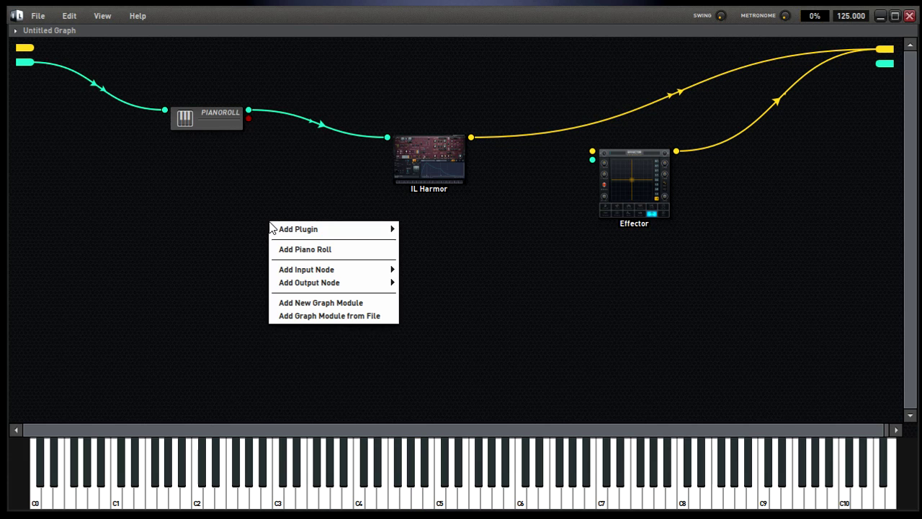
click(288, 302)
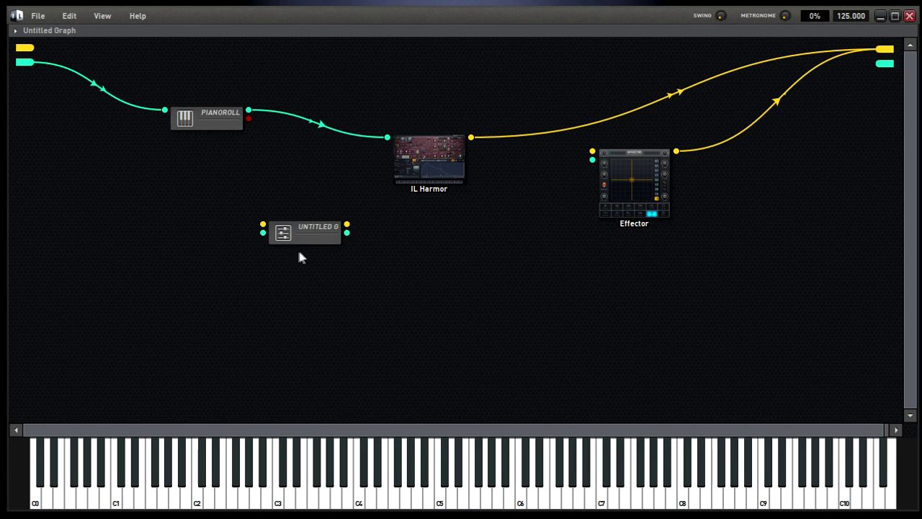
drag(301, 234, 288, 220)
double_click(304, 215)
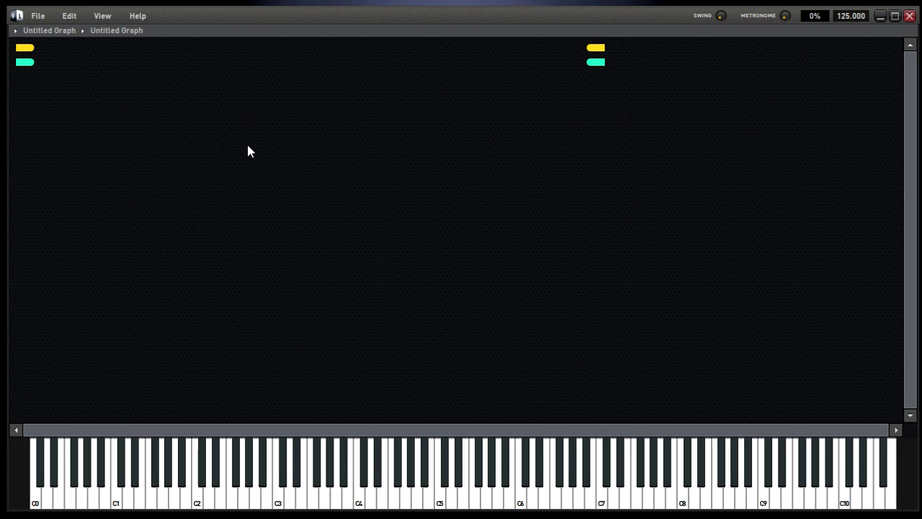
drag(681, 144, 512, 25)
drag(604, 65, 895, 69)
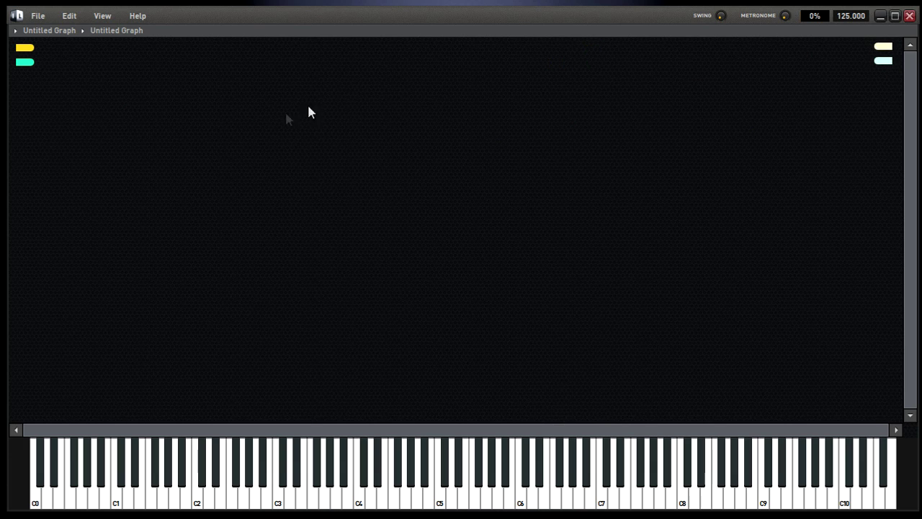
Step: Add IL Harmless to the sub-graph, wired from the graph input to the graph output
right_click(191, 131)
mouse_move(237, 133)
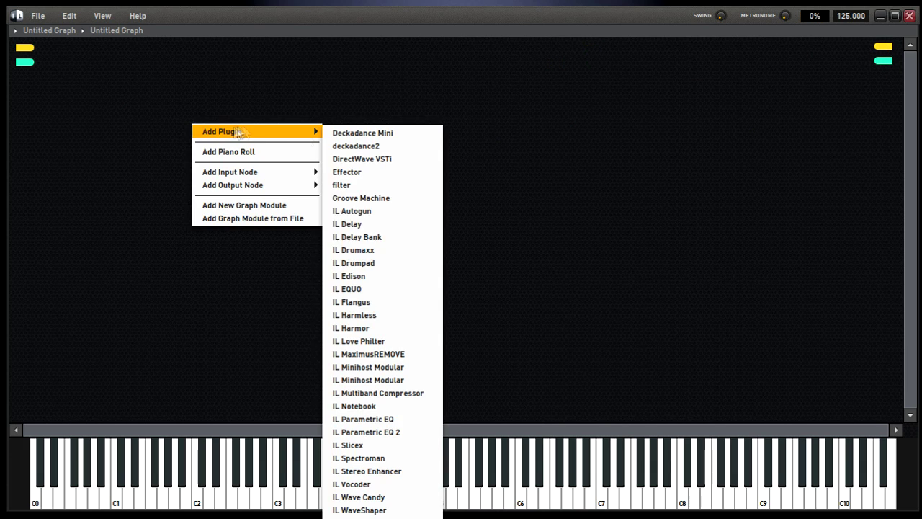
click(366, 315)
drag(25, 62, 186, 126)
drag(270, 127, 883, 46)
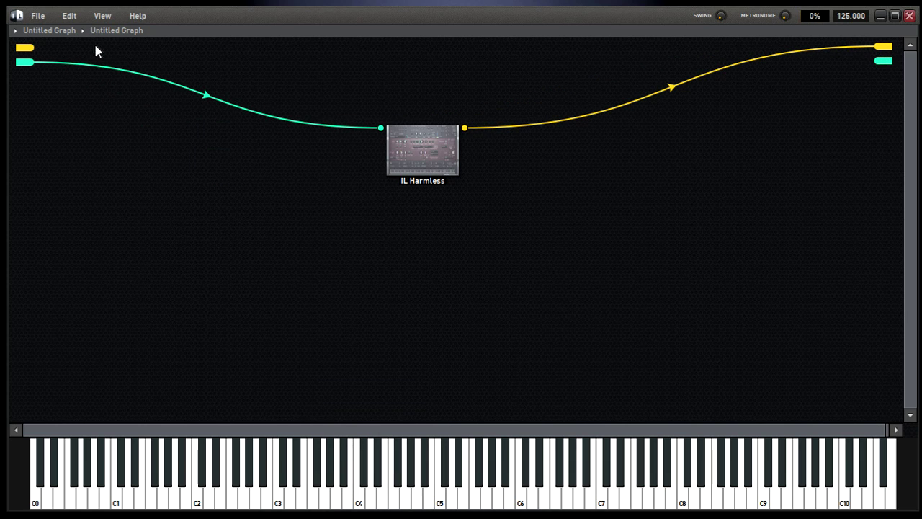
Step: Back in the parent graph, move the sub-graph module left and feed it the piano roll's notes
click(52, 33)
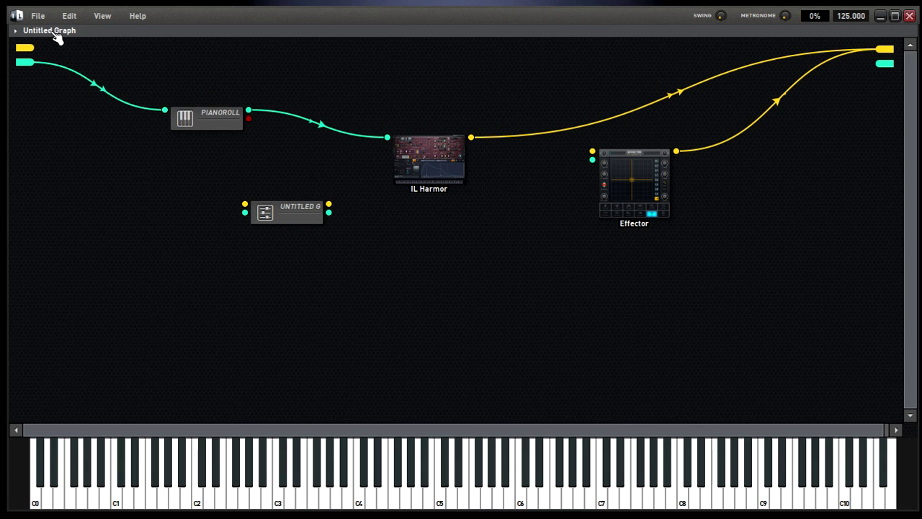
drag(306, 216, 886, 49)
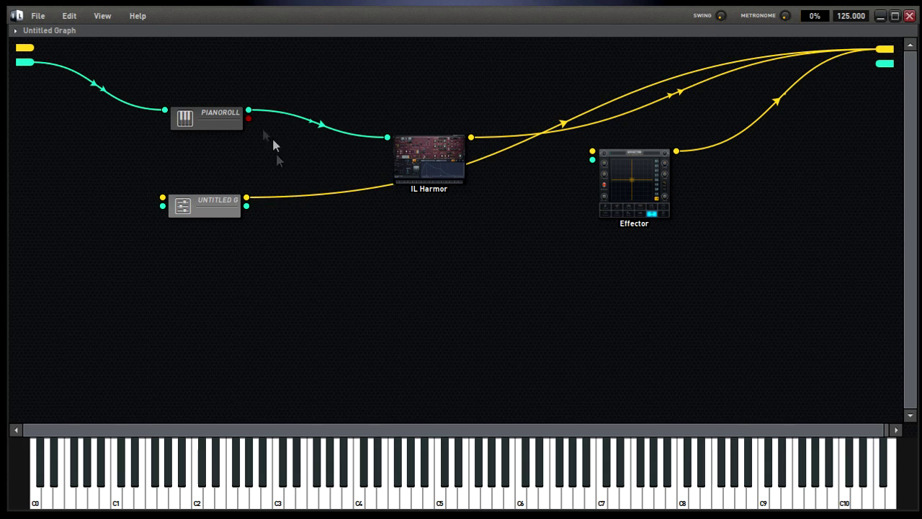
drag(250, 118, 335, 245)
Step: Play three test notes on the keyboard, then unplug the piano roll from the sub-graph module
click(371, 490)
click(416, 497)
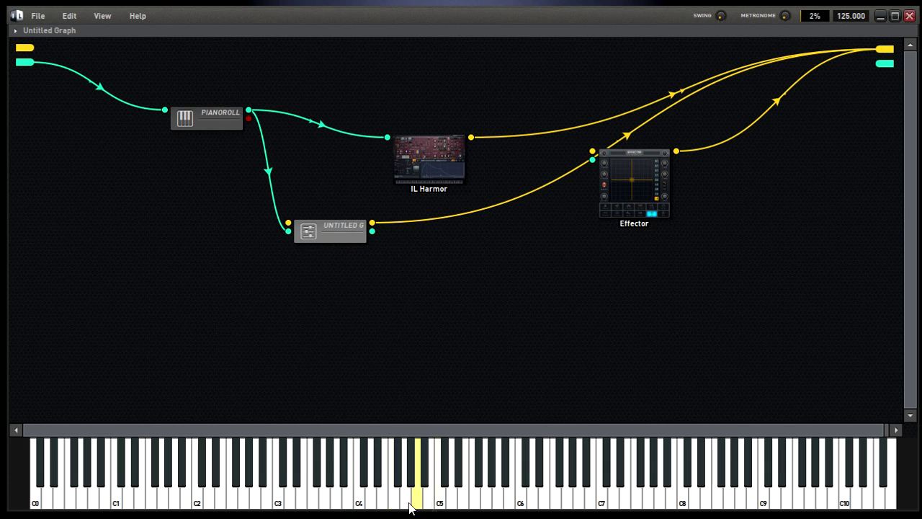
click(431, 504)
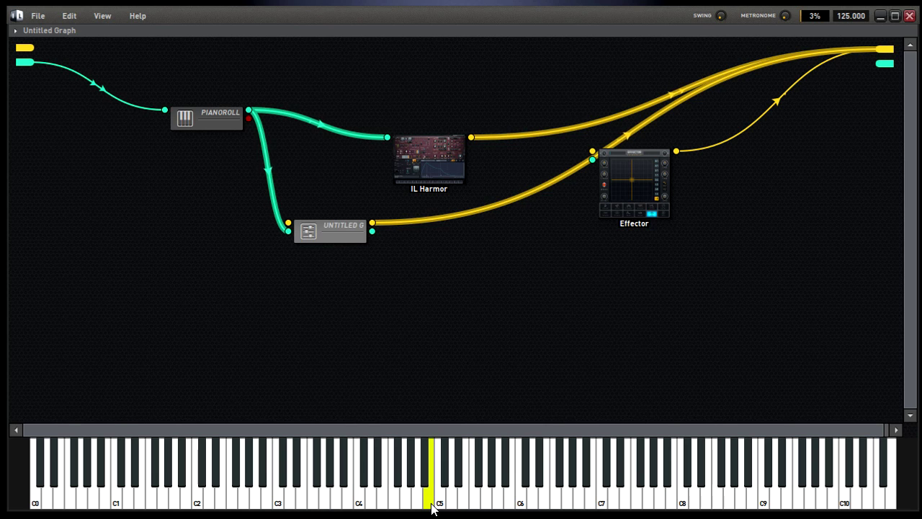
drag(288, 231, 289, 189)
Step: Delete the sub-graph module and the Effector node from the graph
right_click(317, 229)
click(360, 234)
right_click(538, 252)
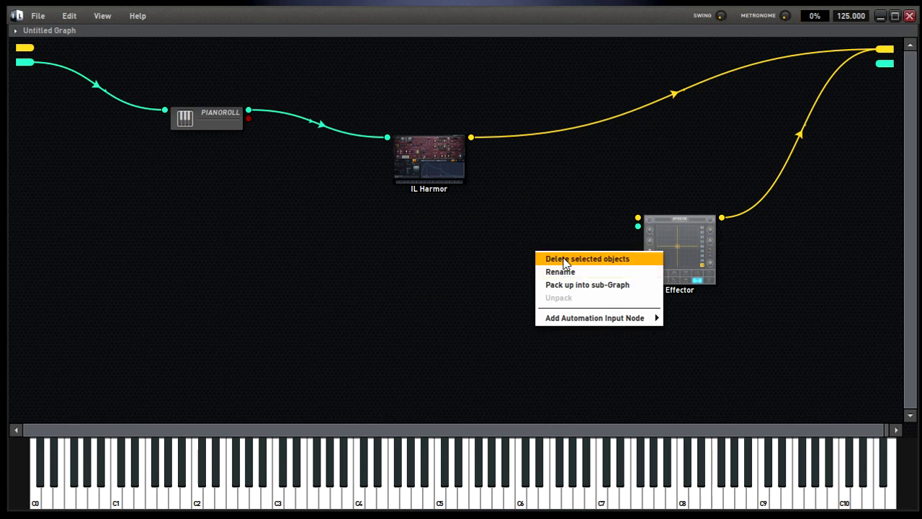
click(569, 258)
Step: Switch the piano roll's lower lane from velocity to Automation, then minimize it and select IL Harmor
click(230, 125)
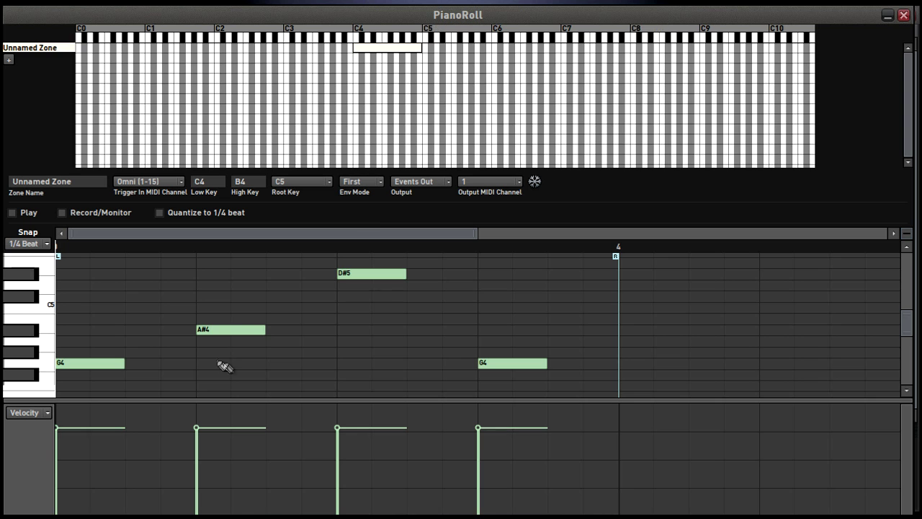
click(39, 416)
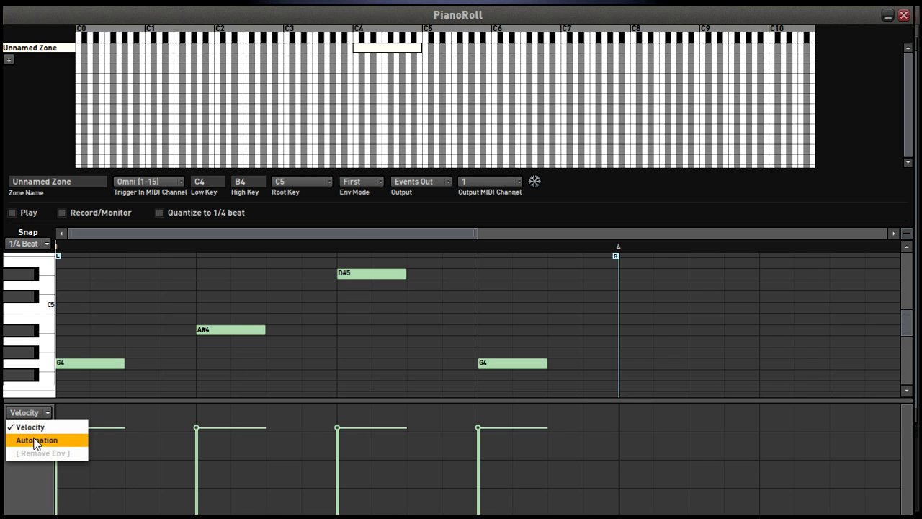
click(37, 438)
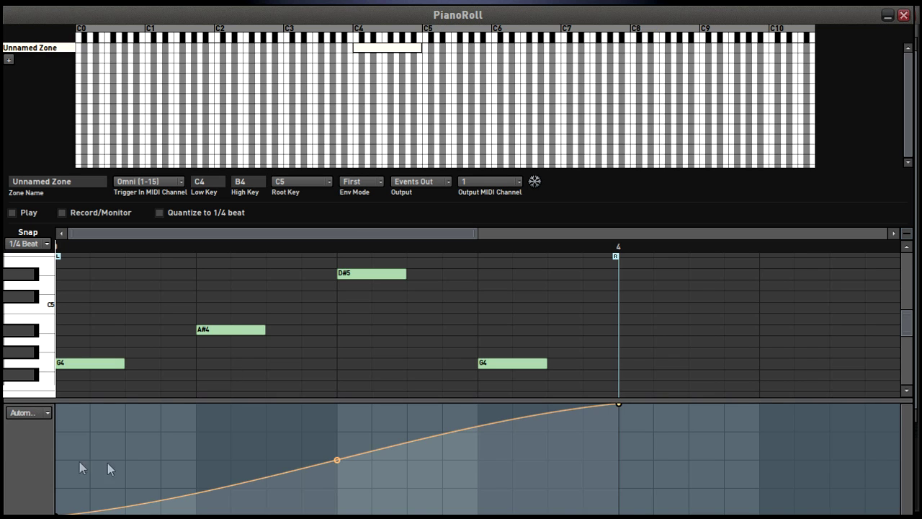
click(888, 18)
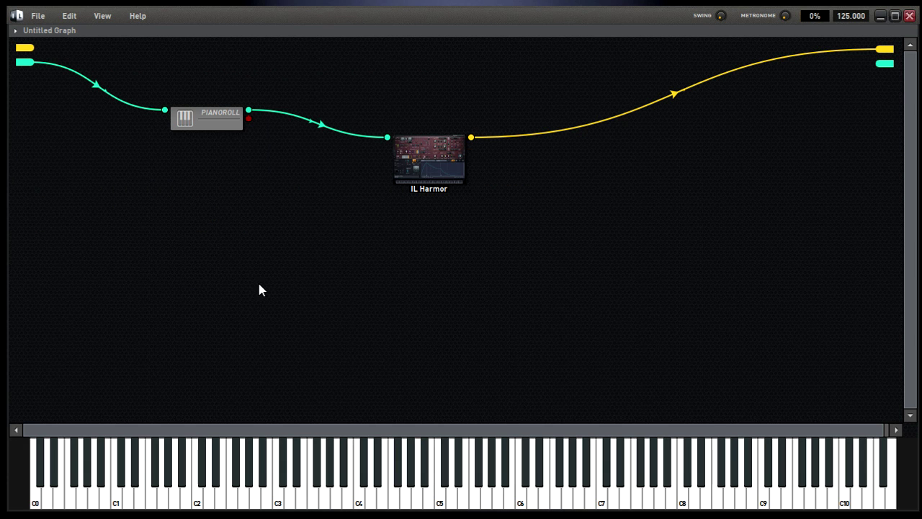
click(416, 179)
Step: Add an 'A - Filter 1 frequency' automation input to IL Harmor and wire the piano roll's automation output into it
right_click(417, 150)
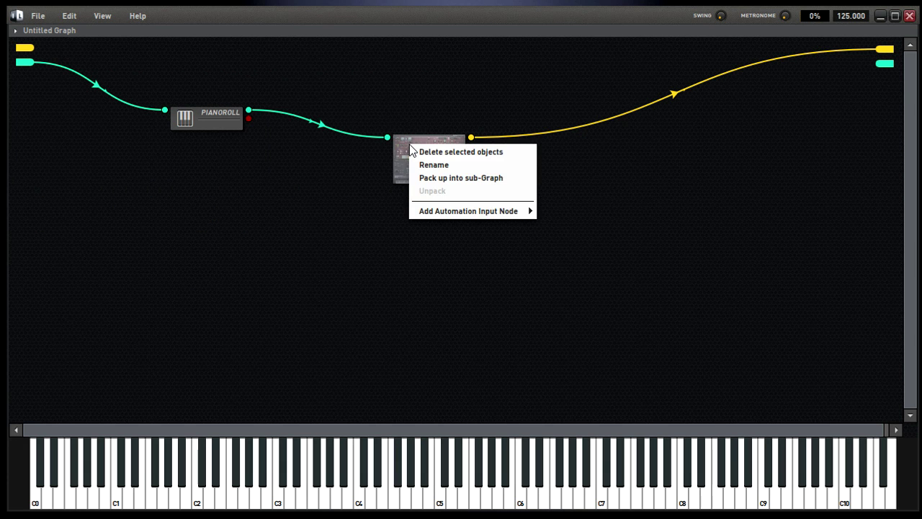
mouse_move(445, 210)
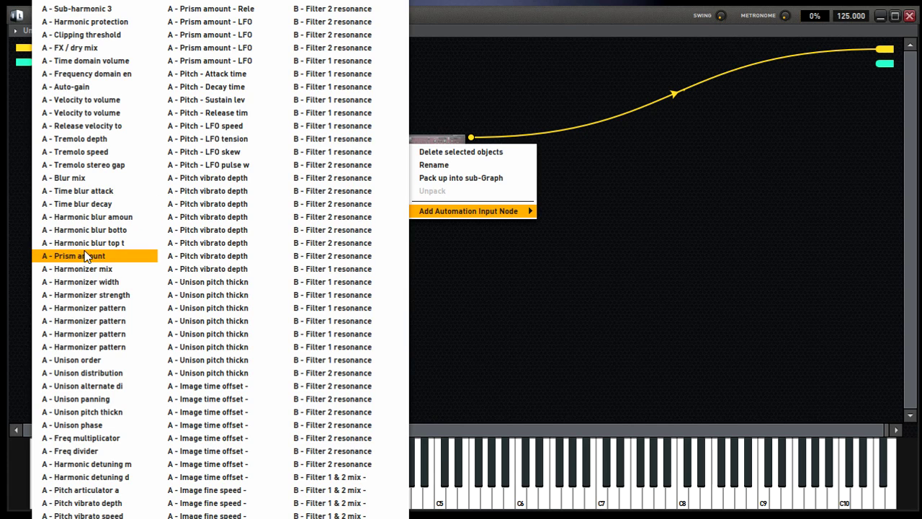
scroll(85, 256, down, 10)
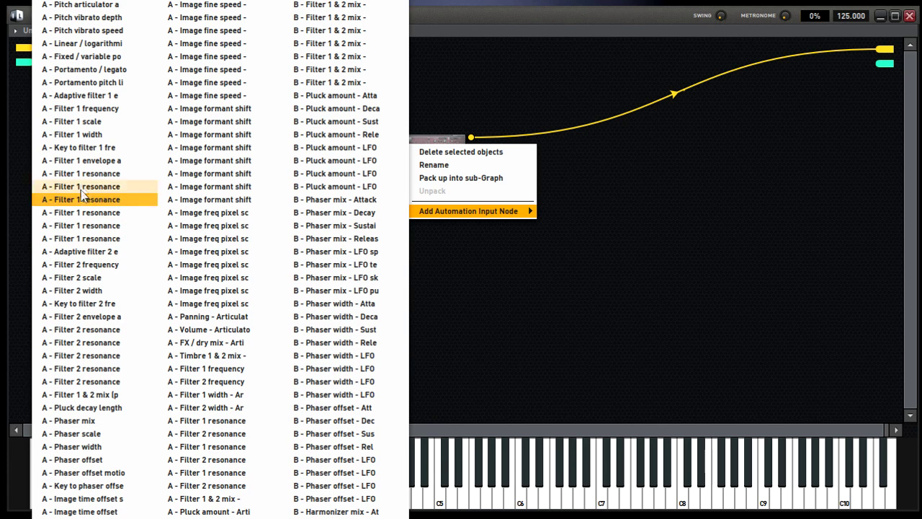
click(86, 109)
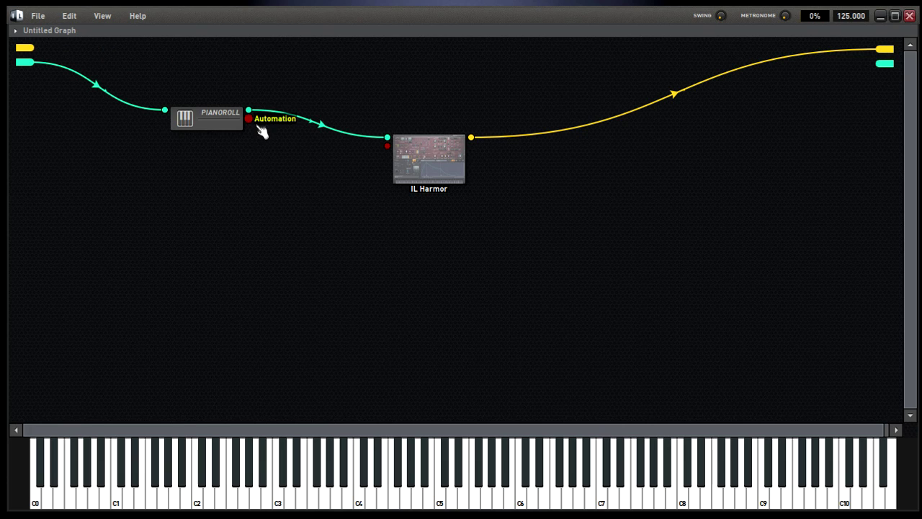
drag(256, 124, 387, 146)
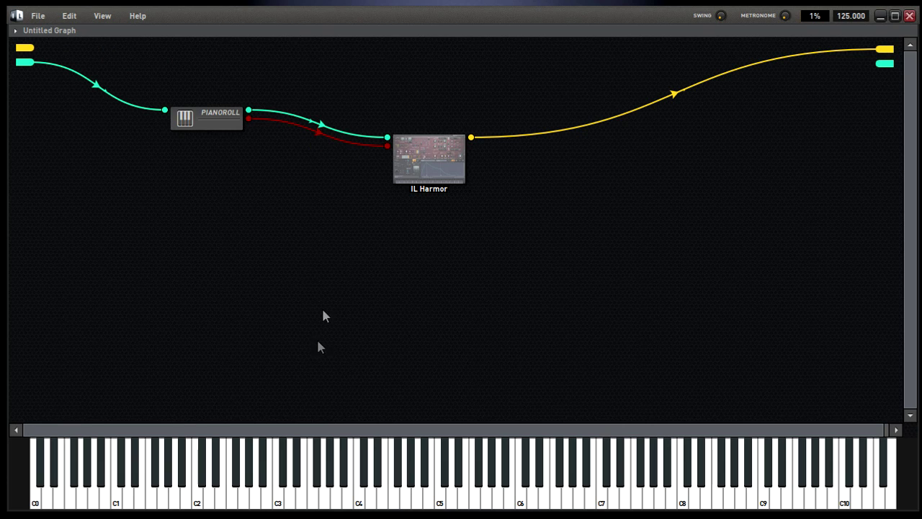
Step: Reopen the piano roll editor with its lower lane showing Automation
click(216, 125)
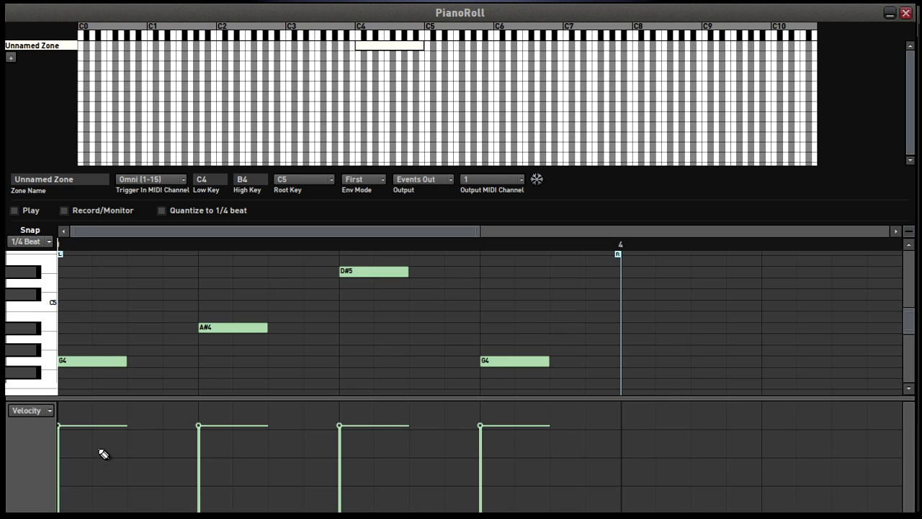
click(52, 418)
click(38, 438)
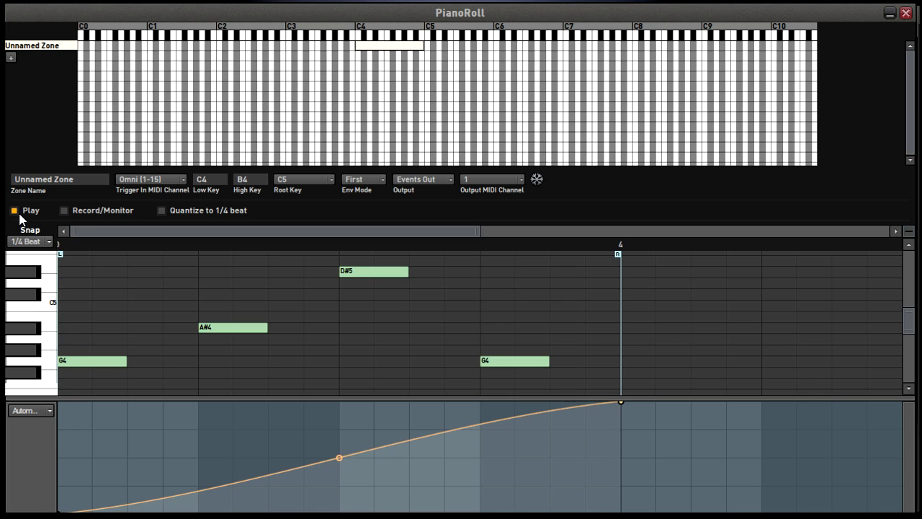
Step: Draw an automation curve peaking early, dipping mid-pattern and rising again, then stop playback
drag(137, 461, 160, 405)
click(346, 488)
click(414, 426)
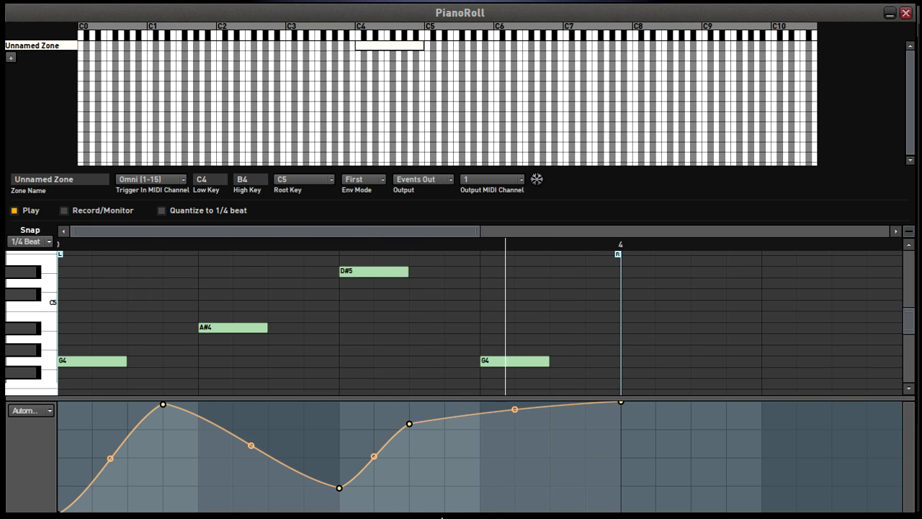
click(15, 211)
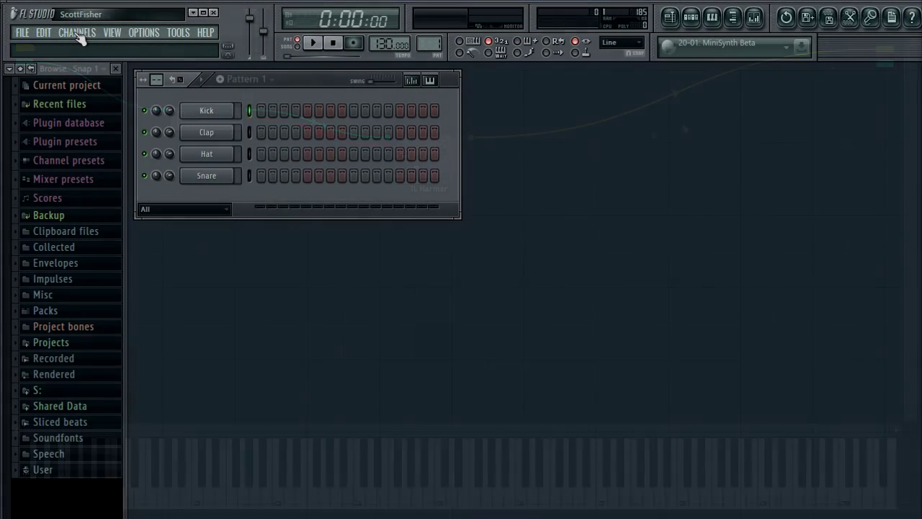
Step: Add Minihost Modular as a new channel in FL Studio
click(76, 32)
mouse_move(79, 46)
click(433, 68)
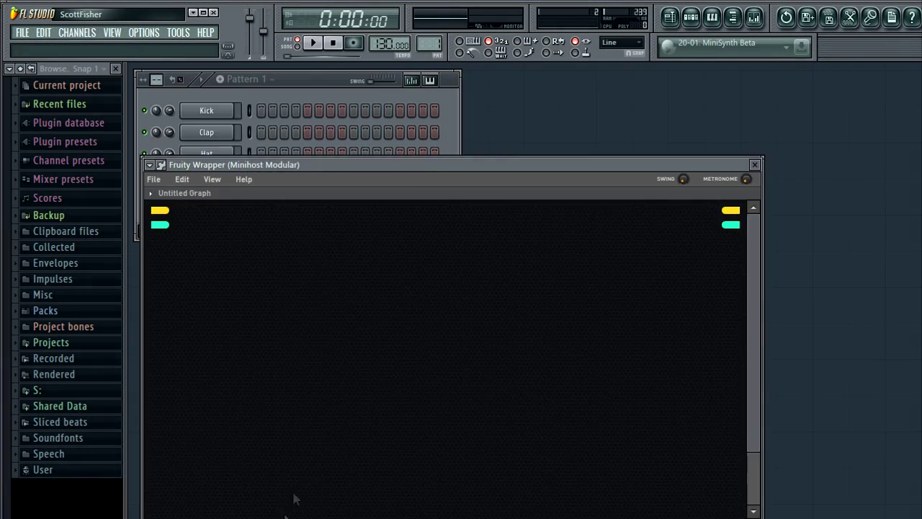
Step: Add IL Harmor and IL Flangus nodes and wire Harmor → Flangus → graph output
right_click(383, 150)
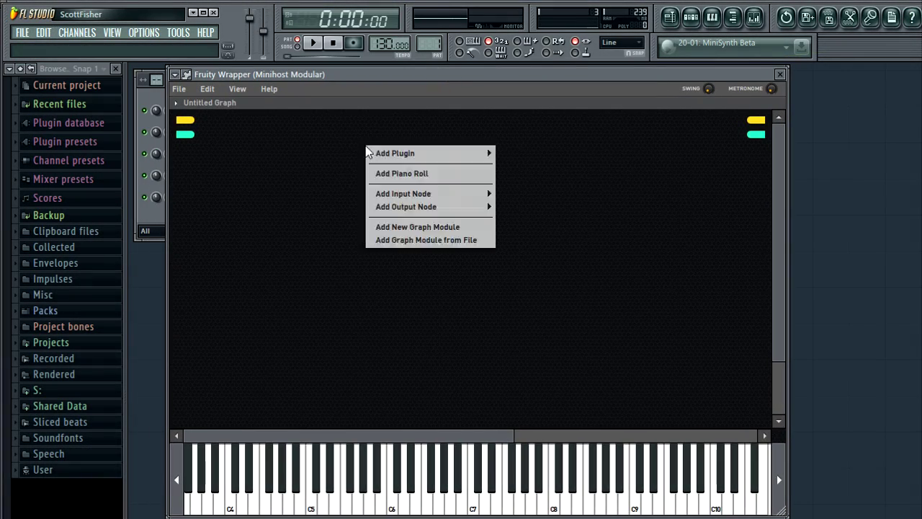
mouse_move(432, 152)
click(524, 349)
right_click(378, 244)
mouse_move(432, 246)
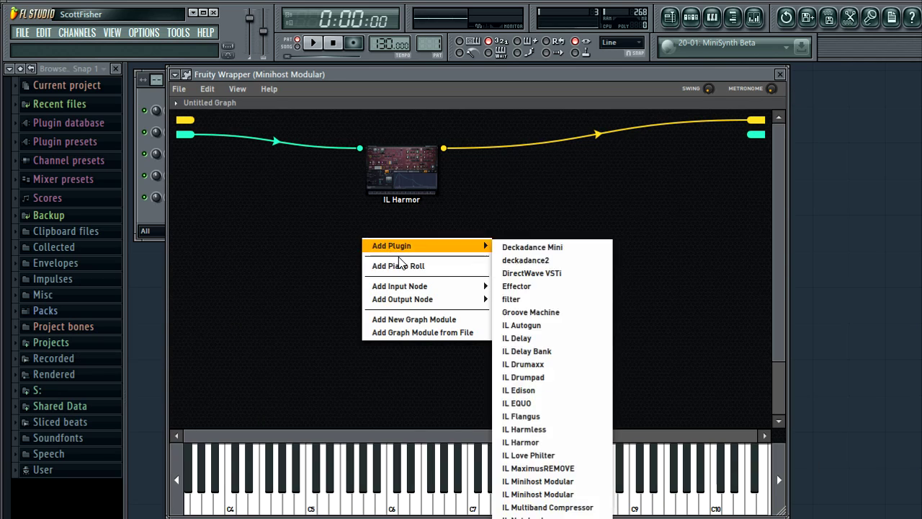
click(521, 415)
drag(395, 256, 556, 230)
drag(757, 120, 510, 216)
drag(593, 216, 756, 121)
Step: Play five keyboard notes to hear the flanged Harmor sound
click(373, 508)
click(450, 504)
click(439, 504)
click(257, 505)
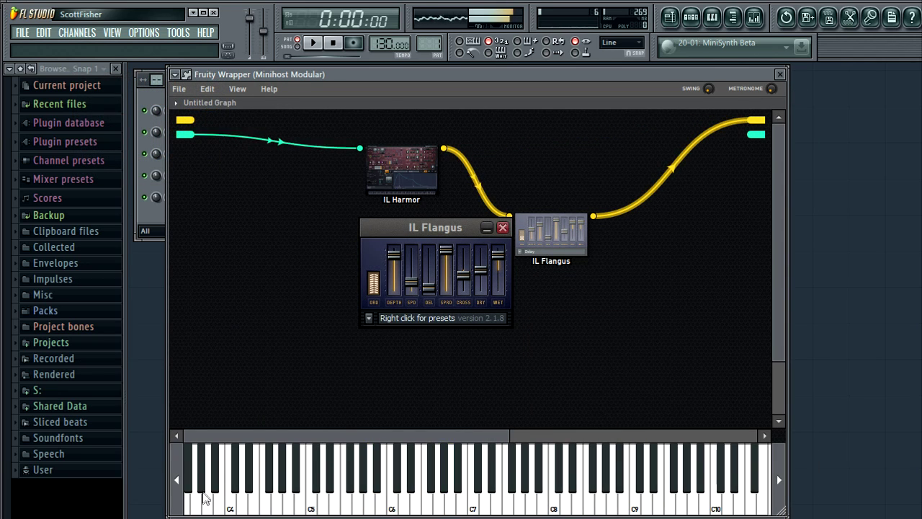
click(207, 508)
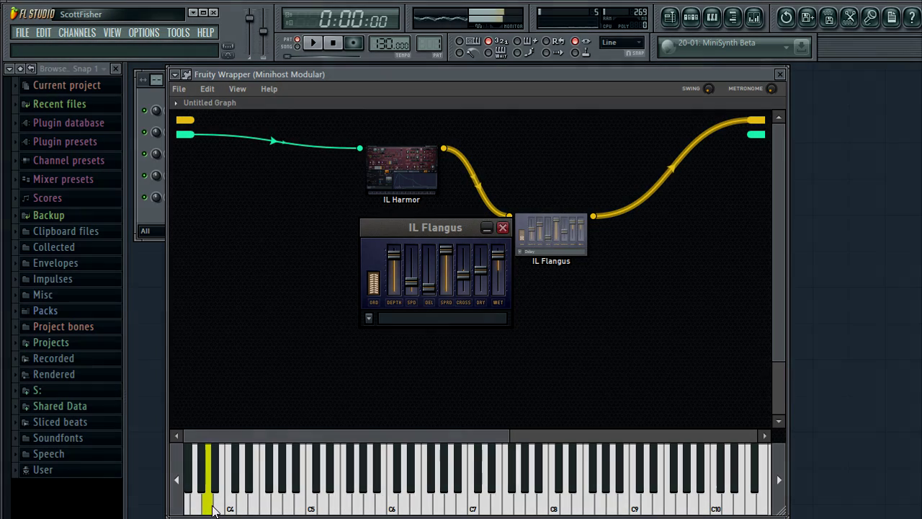